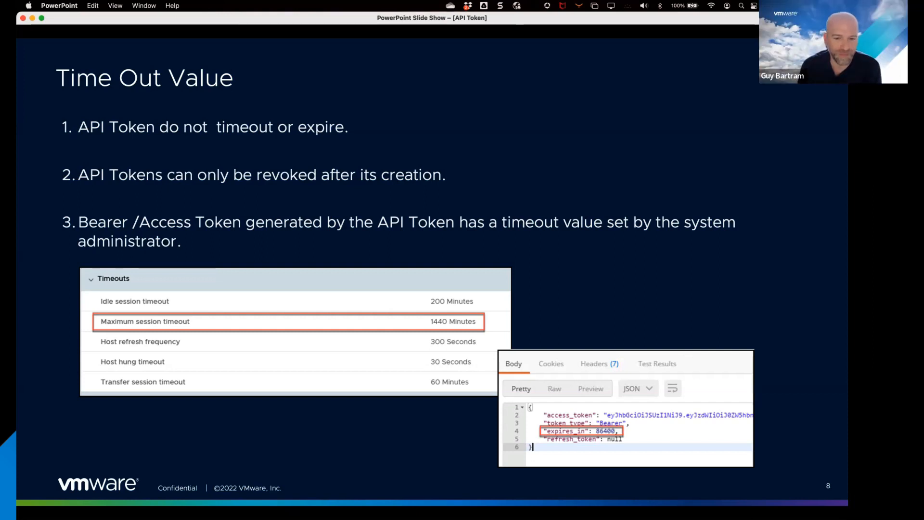
{"action": "key", "text": "Right"}
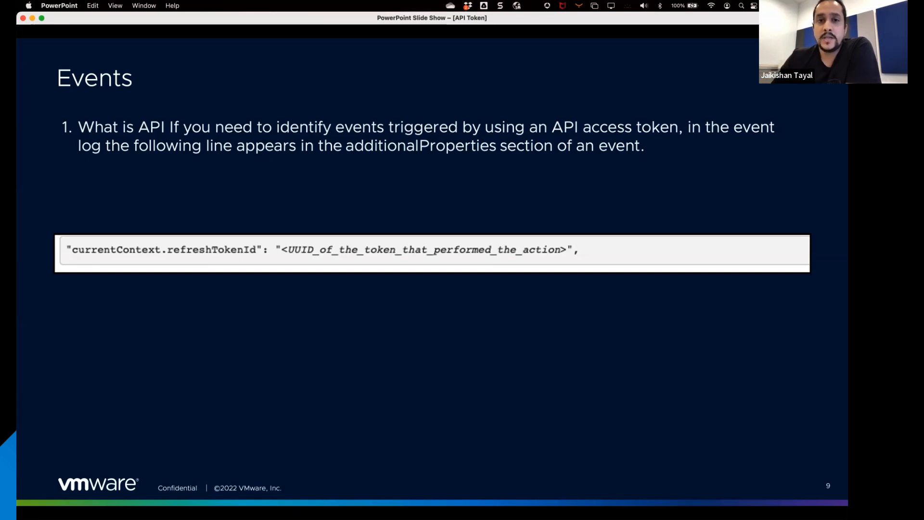
{"action": "key", "text": "Right"}
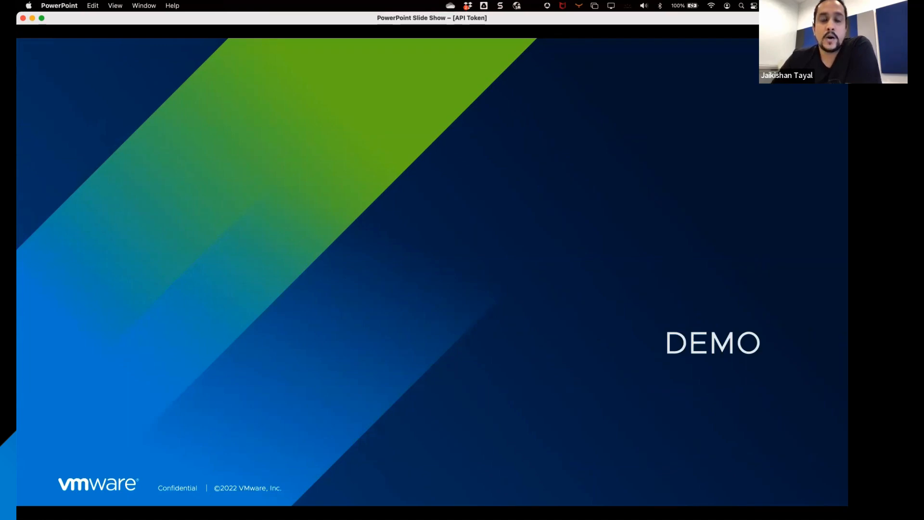
Step: Switch to the Microsoft Remote Desktop session and load the bookmarked SA-VCD-P Provider portal
{"action": "key", "text": "ctrl+Right"}
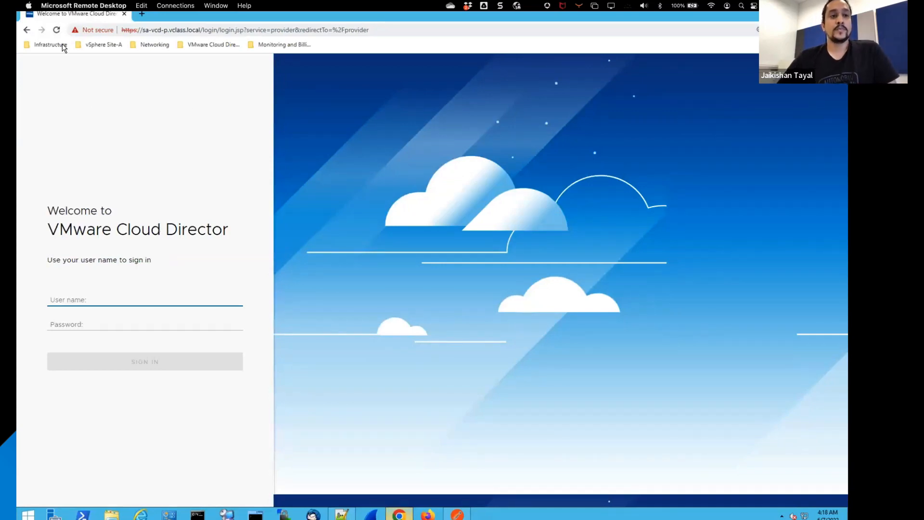
{"action": "left_click", "coordinate": [57, 30]}
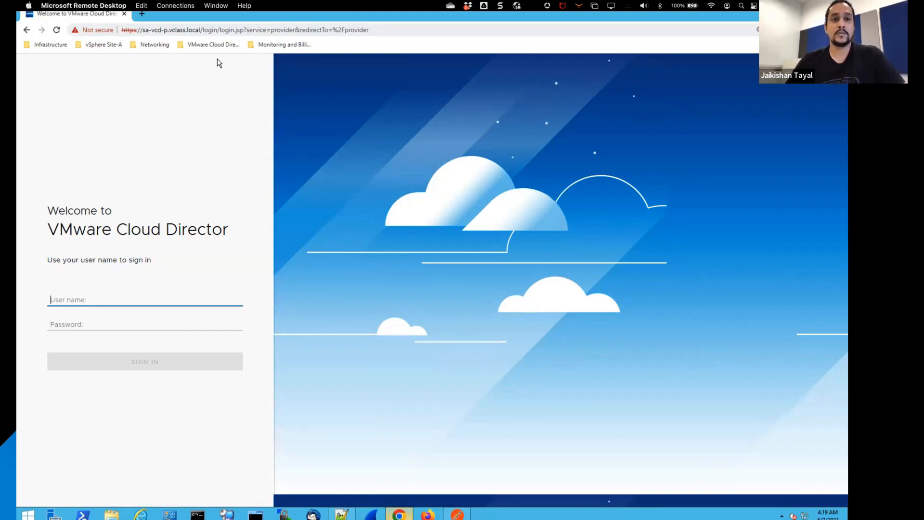
{"action": "left_click", "coordinate": [214, 45]}
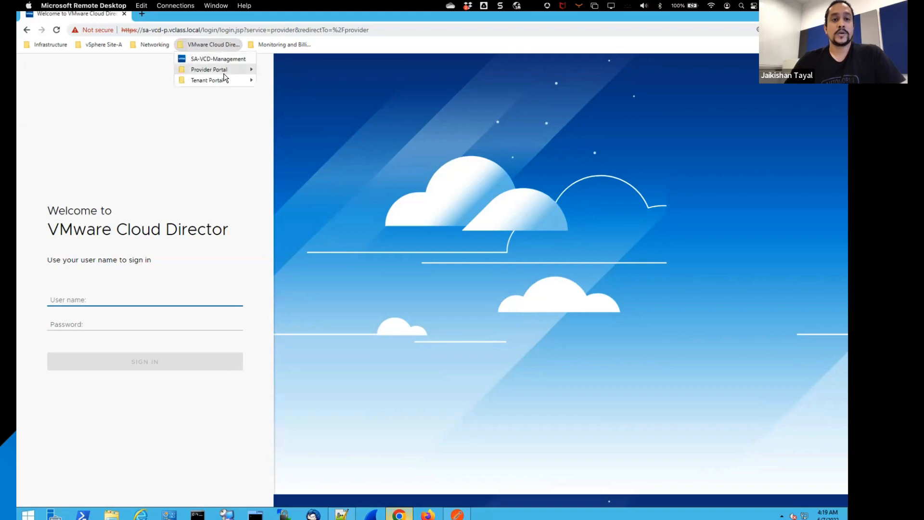
{"action": "mouse_move", "coordinate": [226, 71]}
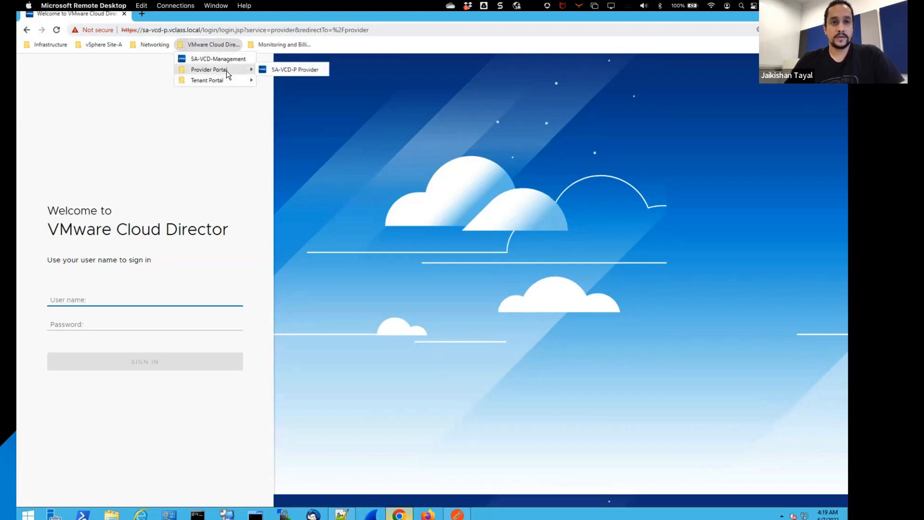
{"action": "left_click", "coordinate": [278, 69]}
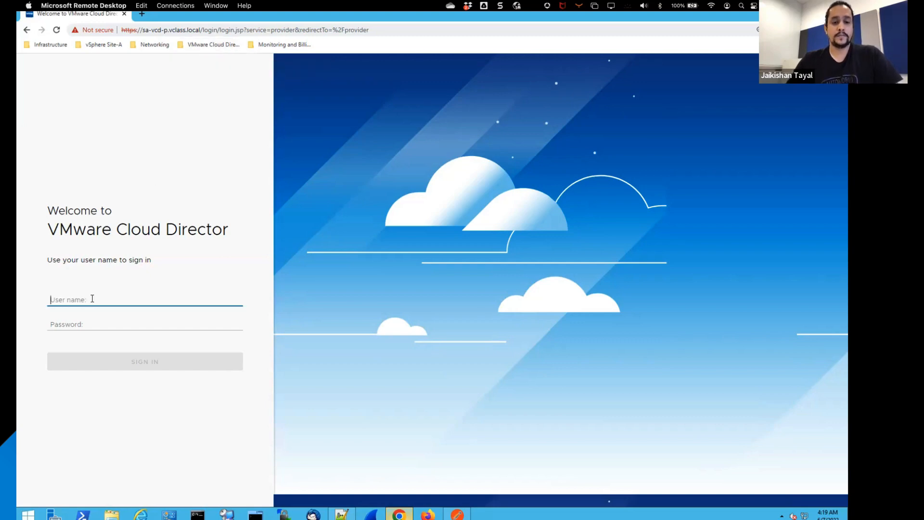
Step: Sign in to the provider portal as administrator with the account password
{"action": "type", "text": "adminis"}
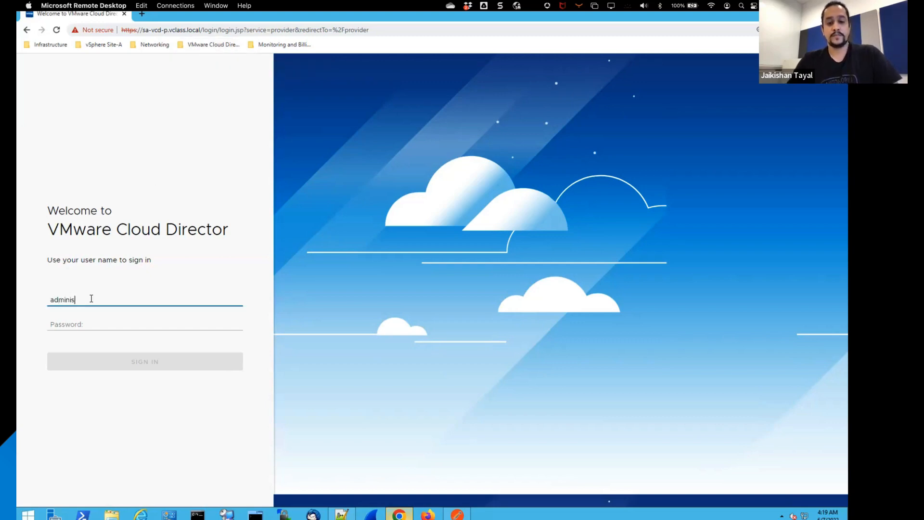
{"action": "type", "text": "trator"}
{"action": "key", "text": "Tab"}
{"action": "type", "text": "****"}
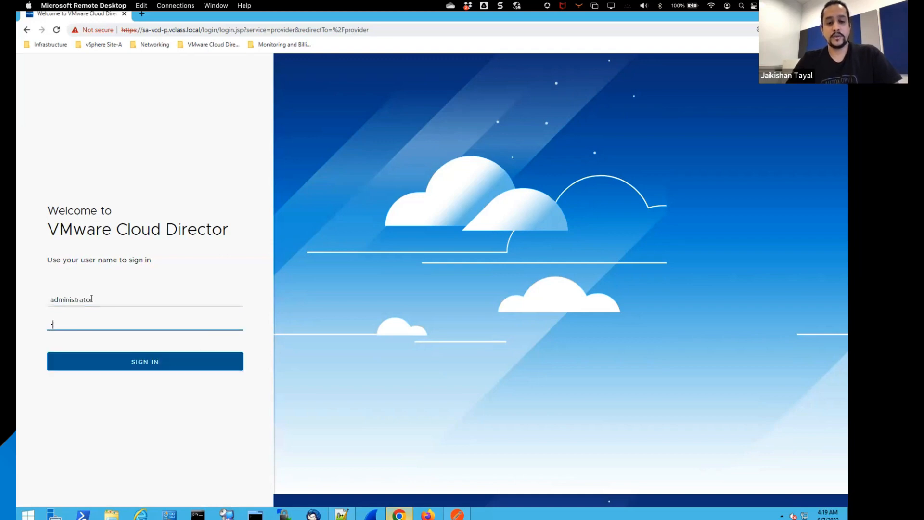
{"action": "type", "text": "****"}
{"action": "key", "text": "Return"}
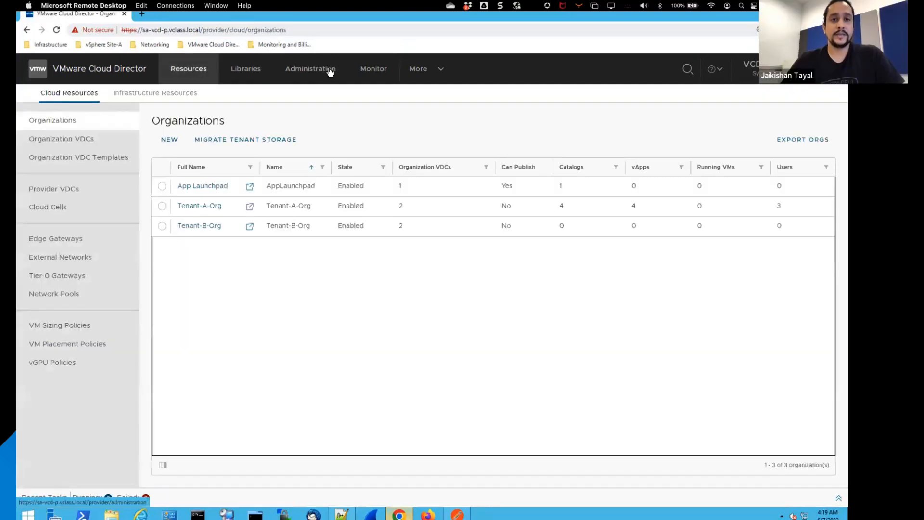
Step: Open the Organization Administrator global role and examine its User rights for managing own and all users' API tokens
{"action": "left_click", "coordinate": [330, 72]}
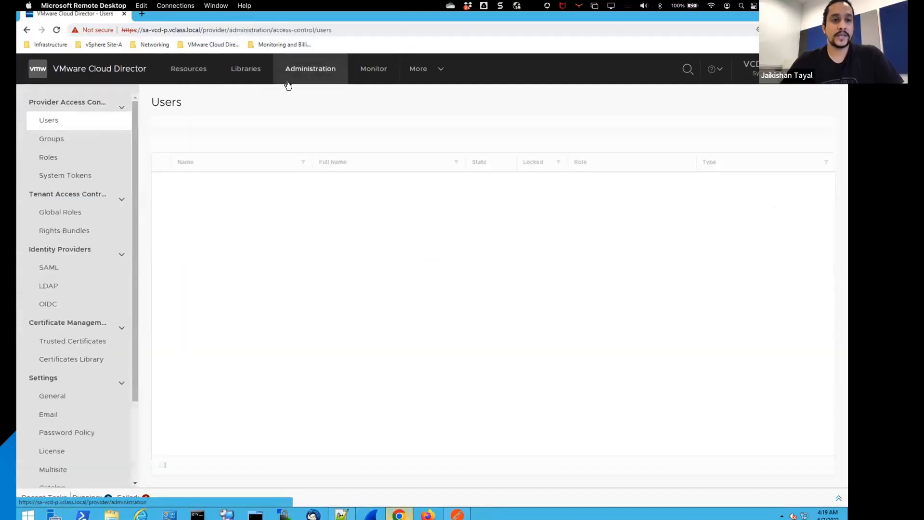
{"action": "left_click", "coordinate": [62, 215]}
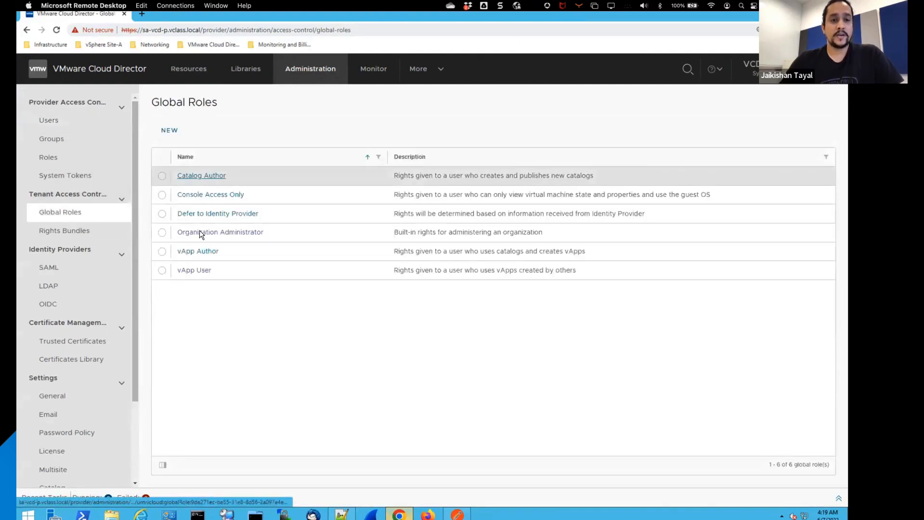
{"action": "left_click", "coordinate": [199, 233]}
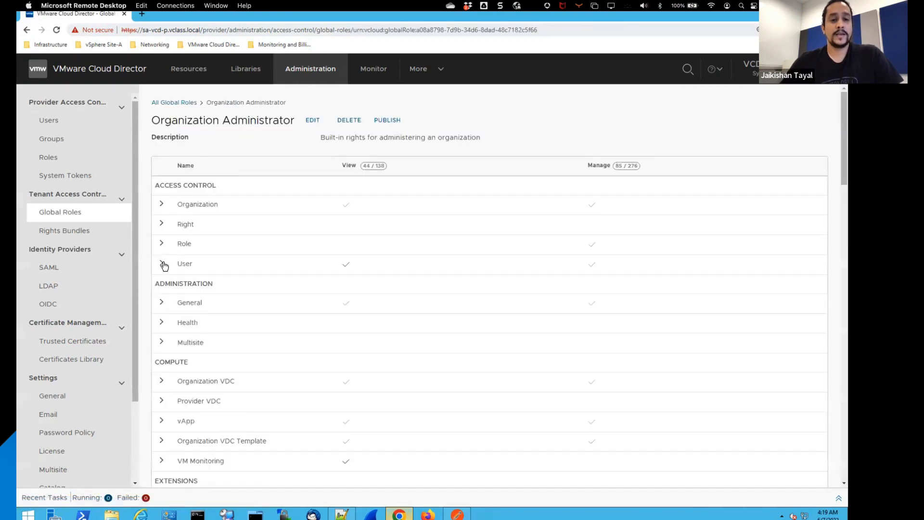
{"action": "left_click", "coordinate": [164, 265]}
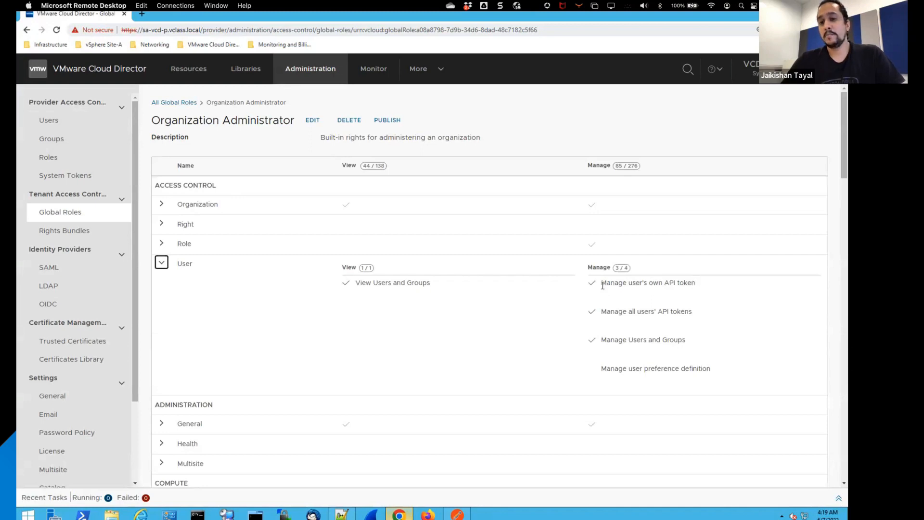
{"action": "left_click_drag", "start_coordinate": [601, 283], "coordinate": [677, 284]}
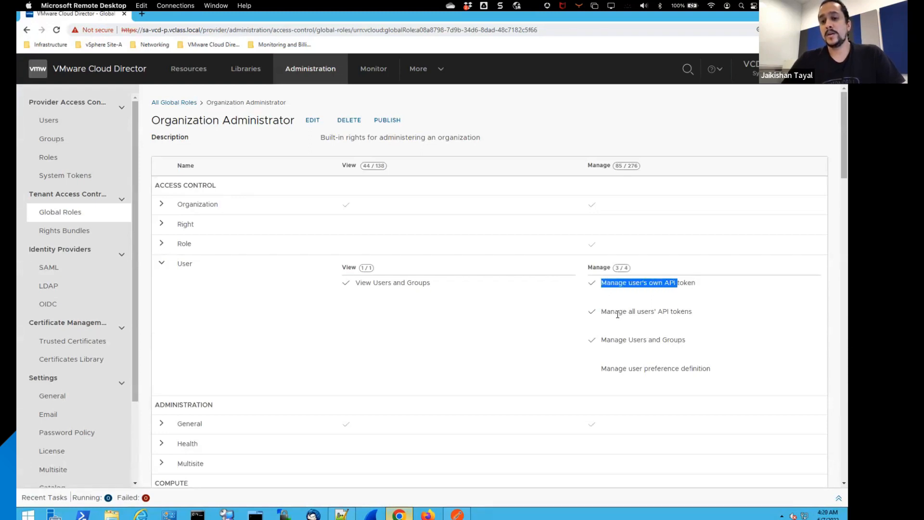
{"action": "left_click_drag", "start_coordinate": [606, 311], "coordinate": [682, 299]}
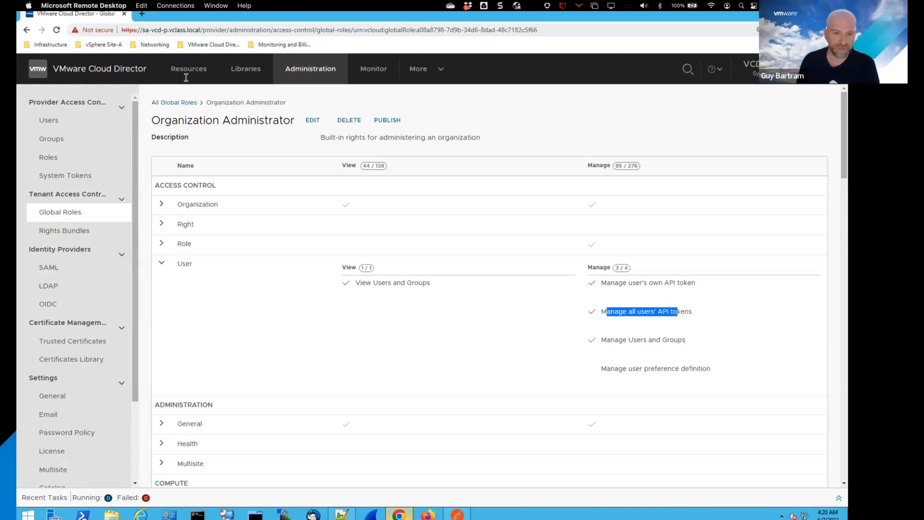
Step: Open the Tenant-A-Org tenant portal from the organizations list and view the access tokens of user vappauth1
{"action": "left_click", "coordinate": [126, 71]}
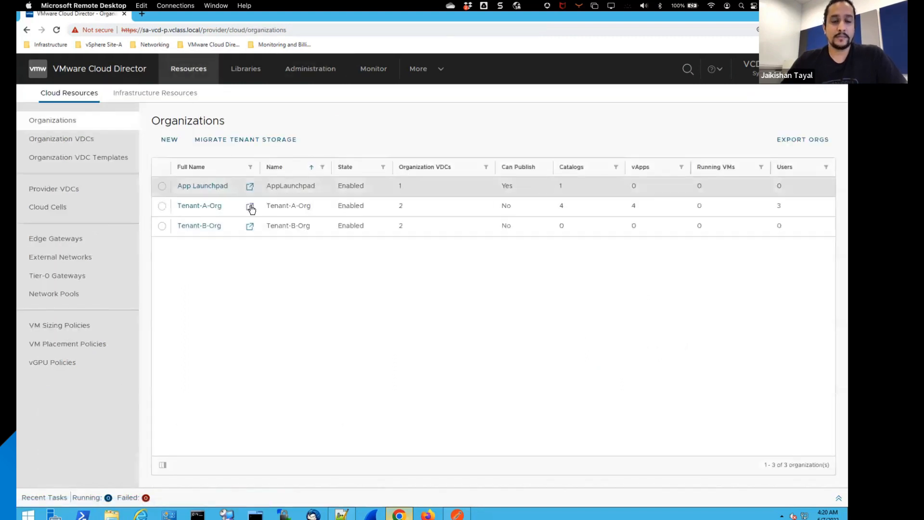
{"action": "left_click", "coordinate": [250, 207]}
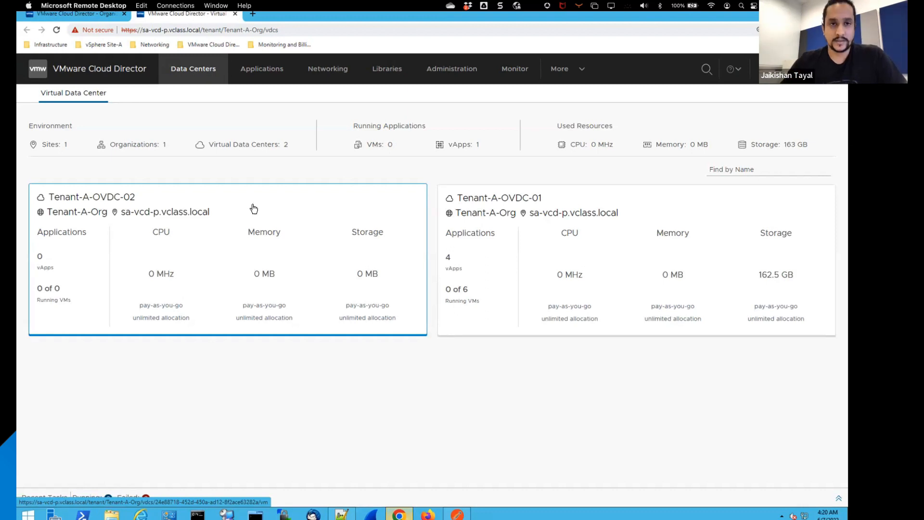
{"action": "left_click", "coordinate": [455, 77]}
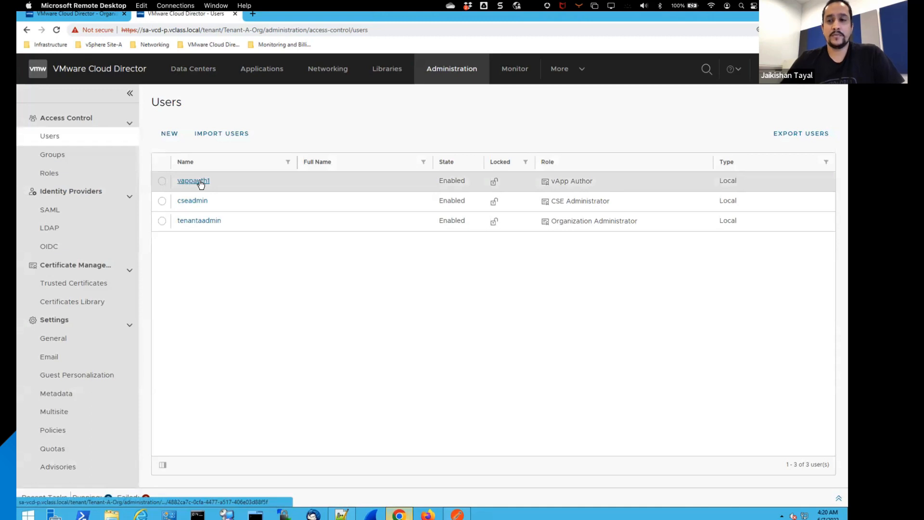
{"action": "left_click", "coordinate": [200, 182]}
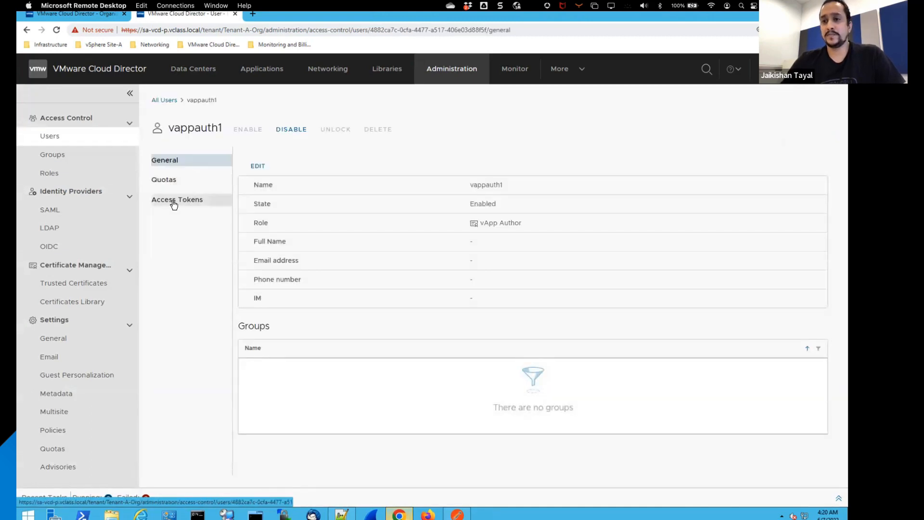
{"action": "left_click", "coordinate": [175, 204]}
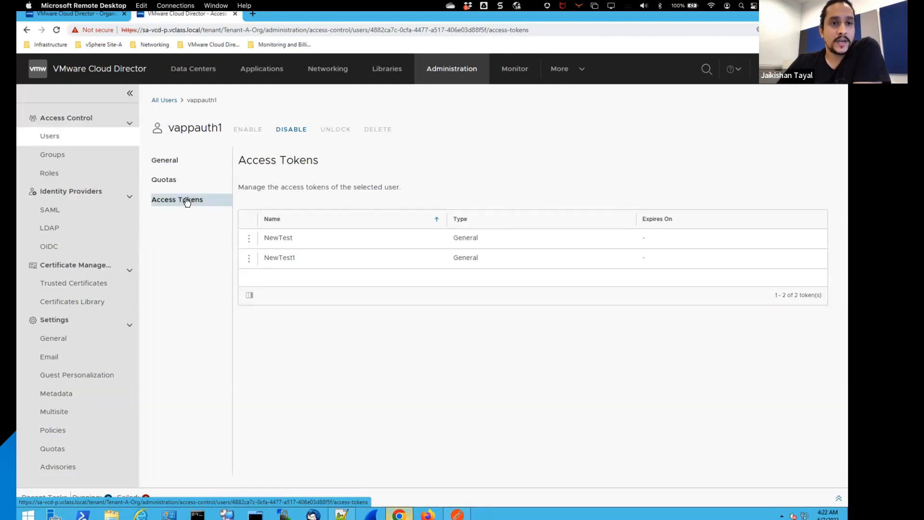
Step: Return to the provider portal and examine the Access Tokens section in the administrator's user preferences
{"action": "left_click", "coordinate": [100, 18]}
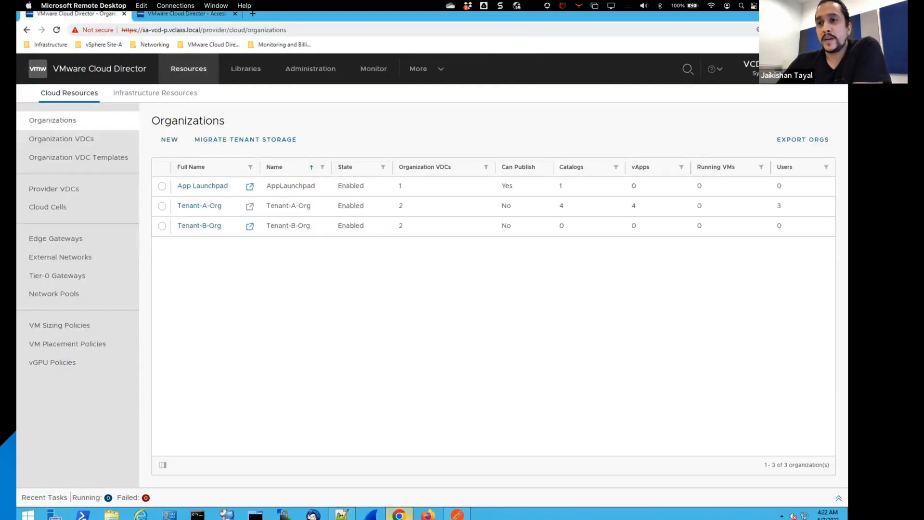
{"action": "left_click", "coordinate": [765, 69]}
{"action": "left_click", "coordinate": [791, 98]}
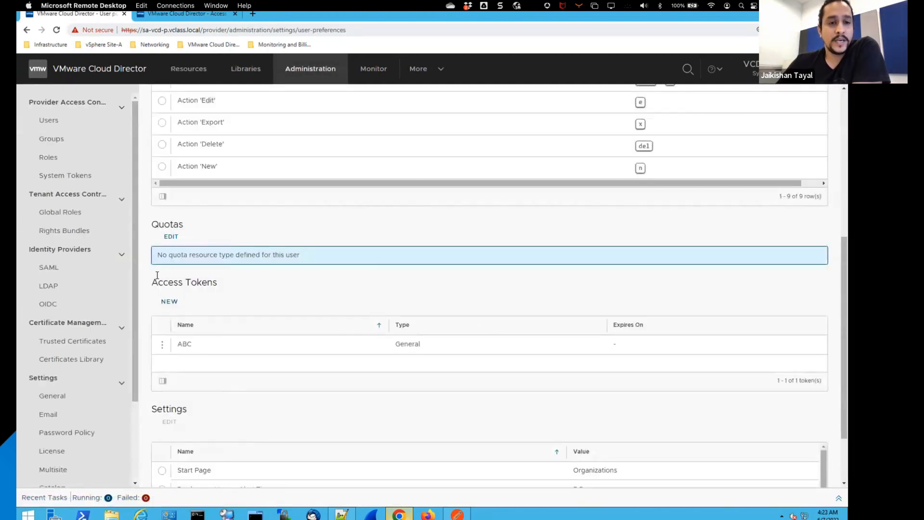
{"action": "left_click_drag", "start_coordinate": [151, 282], "coordinate": [212, 285]}
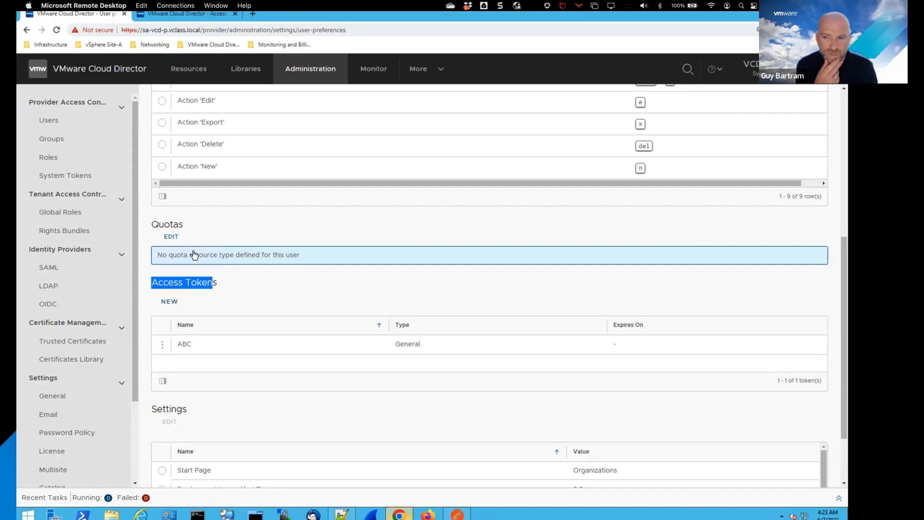
{"action": "scroll", "coordinate": [236, 194], "scroll_direction": "up", "scroll_amount": 1}
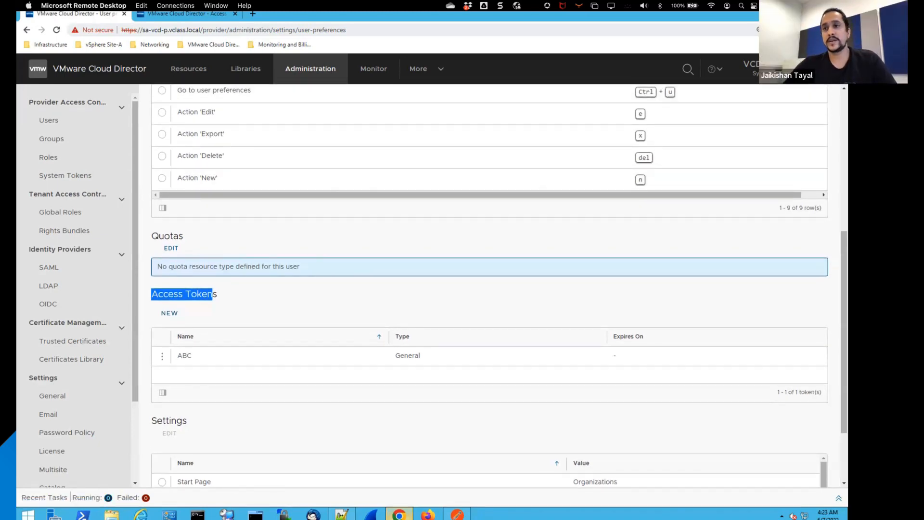
Step: Log out of the provider portal and load the Tenant-A-Org tenant portal from the bookmarks
{"action": "left_click", "coordinate": [749, 69]}
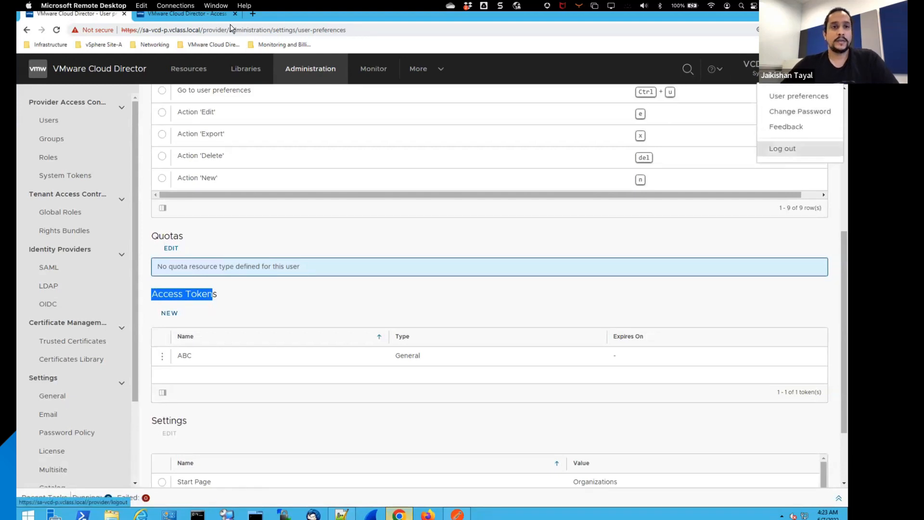
{"action": "left_click", "coordinate": [203, 14]}
{"action": "left_click", "coordinate": [203, 45]}
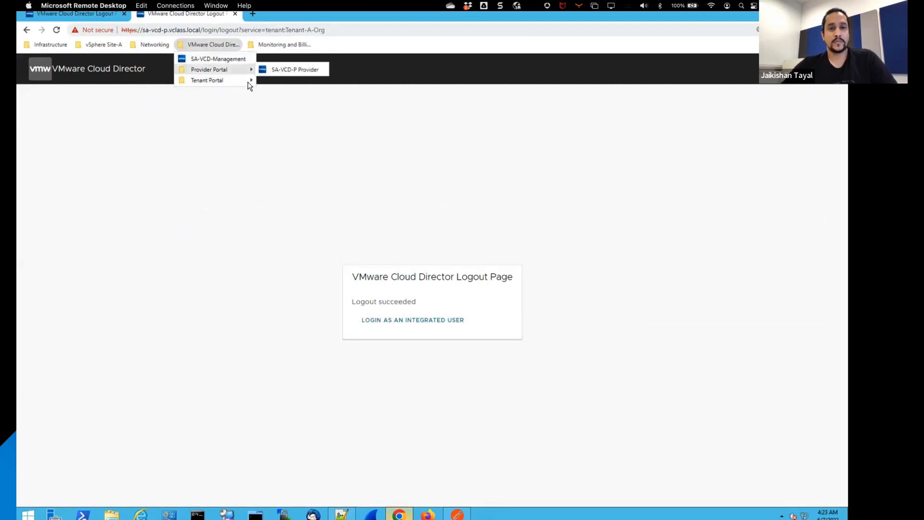
{"action": "mouse_move", "coordinate": [233, 80]}
{"action": "left_click", "coordinate": [292, 80]}
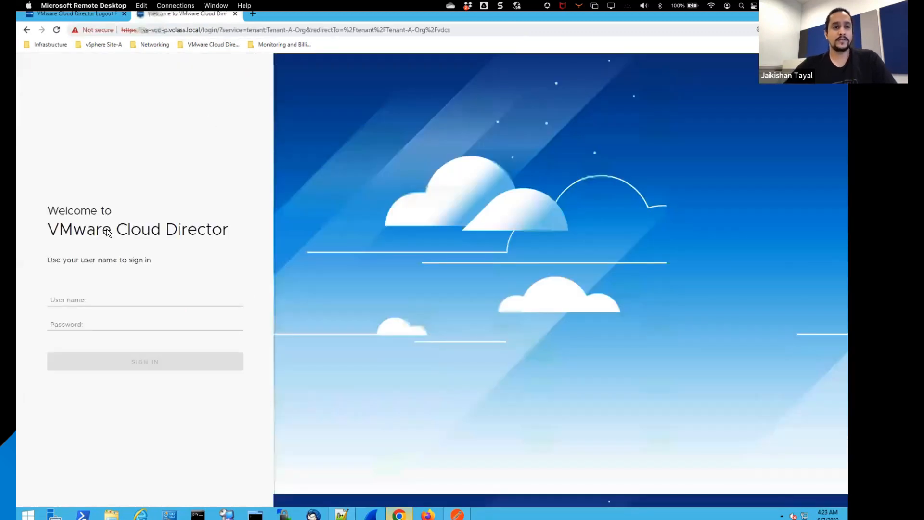
Step: Sign in to the Tenant-A-Org portal as tenantaadmin with the account password
{"action": "left_click", "coordinate": [85, 295]}
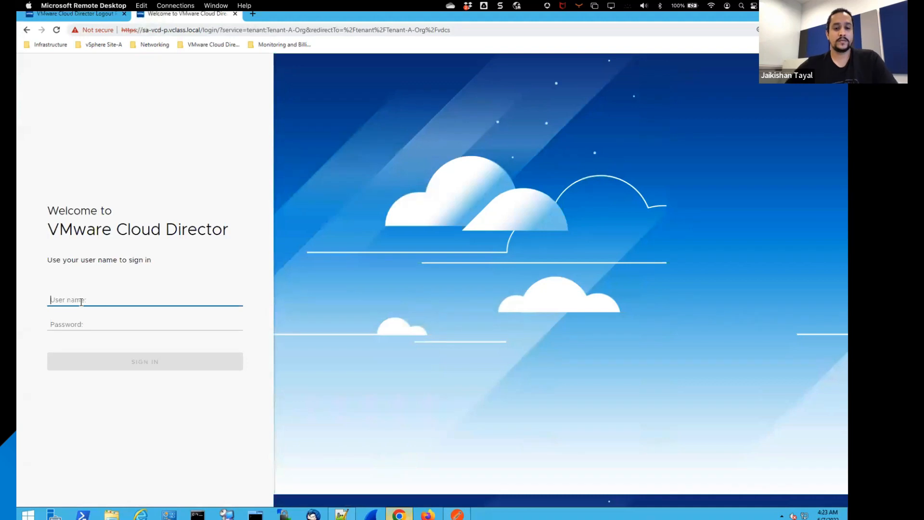
{"action": "type", "text": "tenan"}
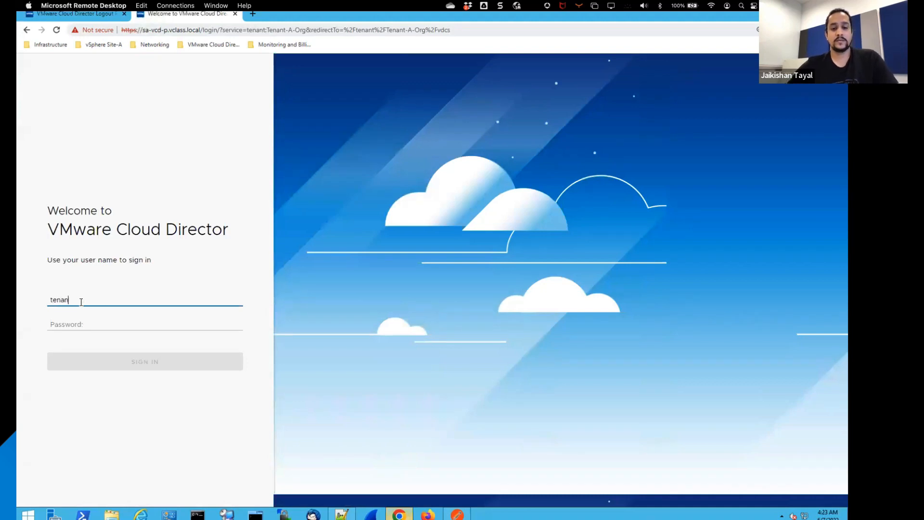
{"action": "type", "text": "taadmin"}
{"action": "key", "text": "Tab"}
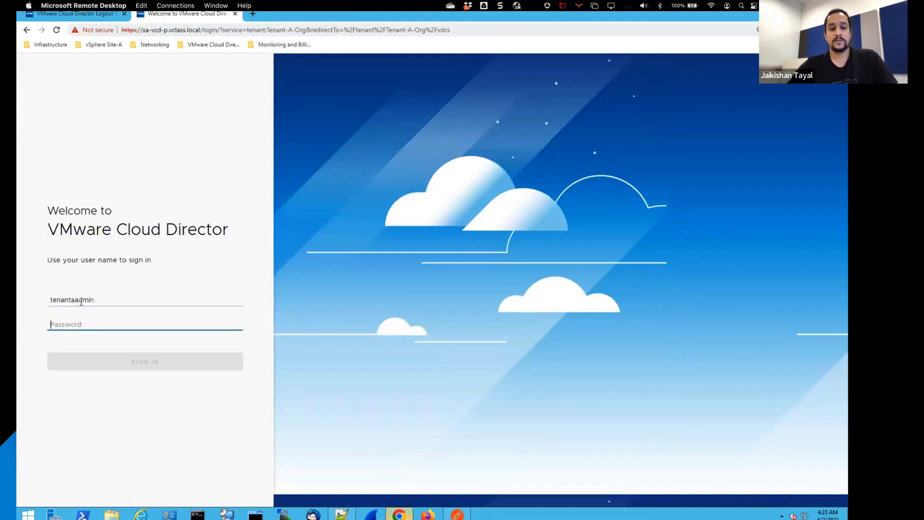
{"action": "type", "text": "VMware1!"}
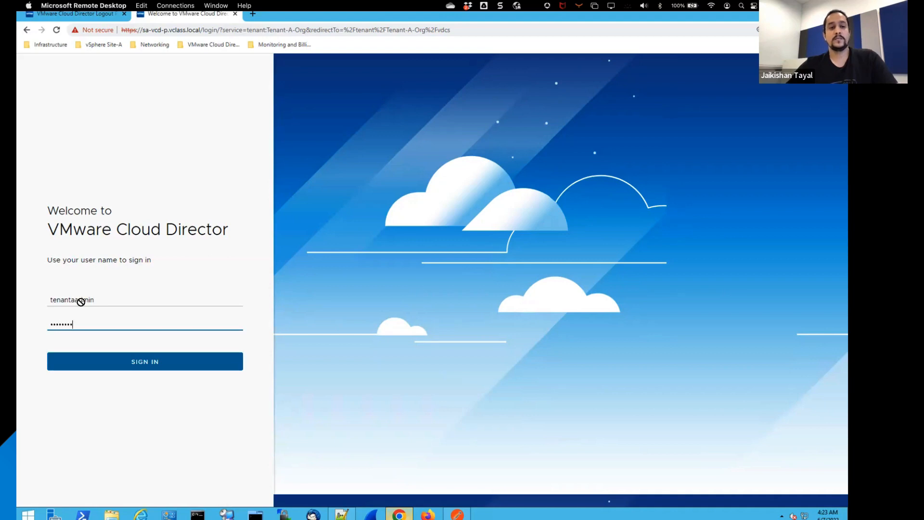
{"action": "key", "text": "Return"}
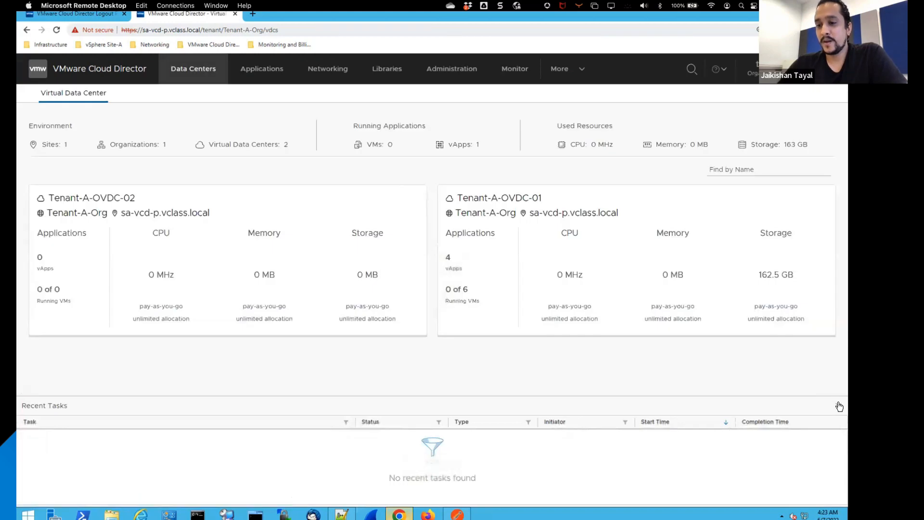
Step: Collapse the recent tasks pane and open the tenant administrator's user preferences
{"action": "left_click", "coordinate": [839, 407]}
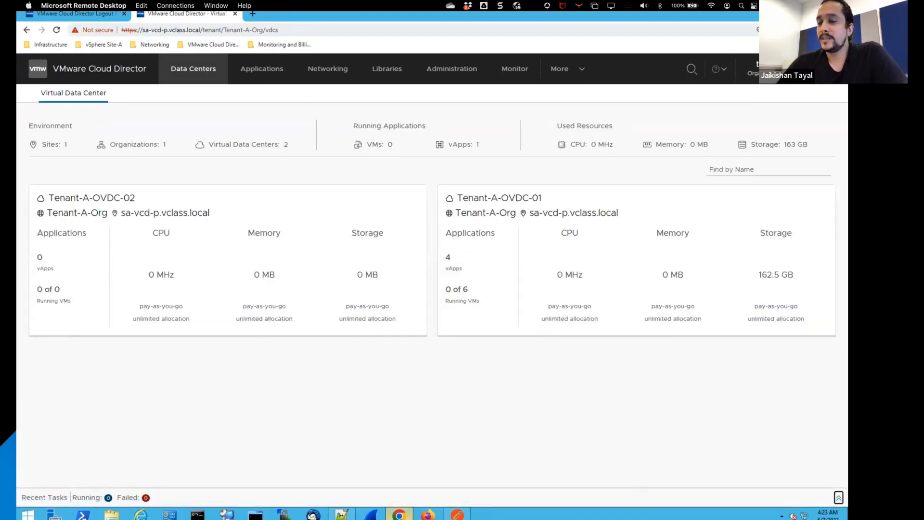
{"action": "left_click", "coordinate": [753, 70]}
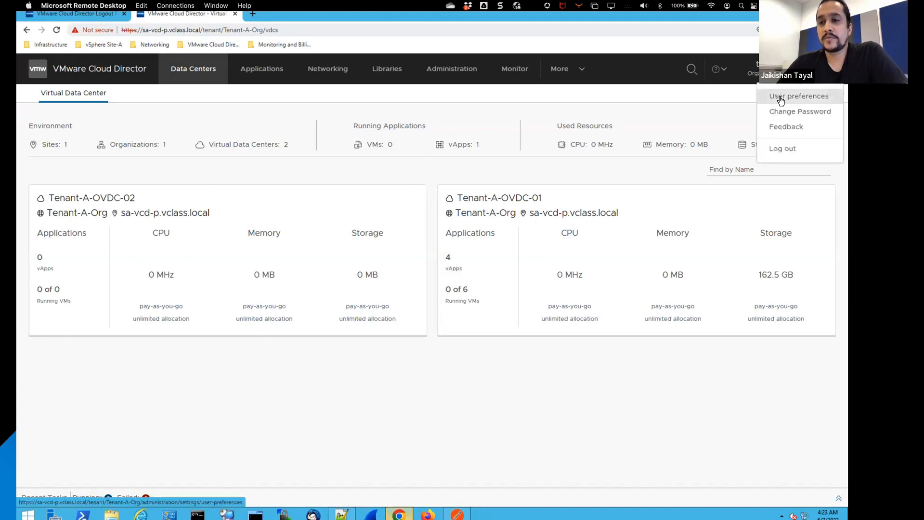
{"action": "left_click", "coordinate": [781, 97]}
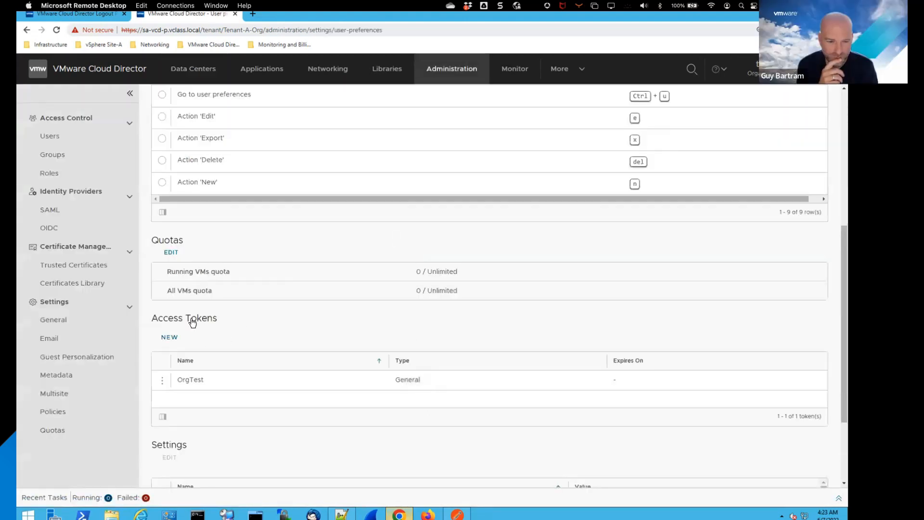
Step: Create a general access token with the client name Test in the Access Tokens section
{"action": "left_click", "coordinate": [171, 338]}
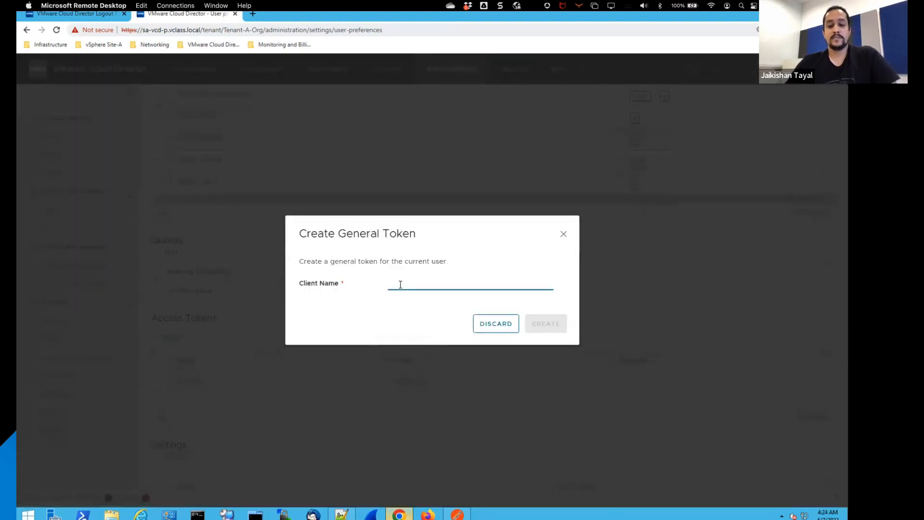
{"action": "type", "text": "Test"}
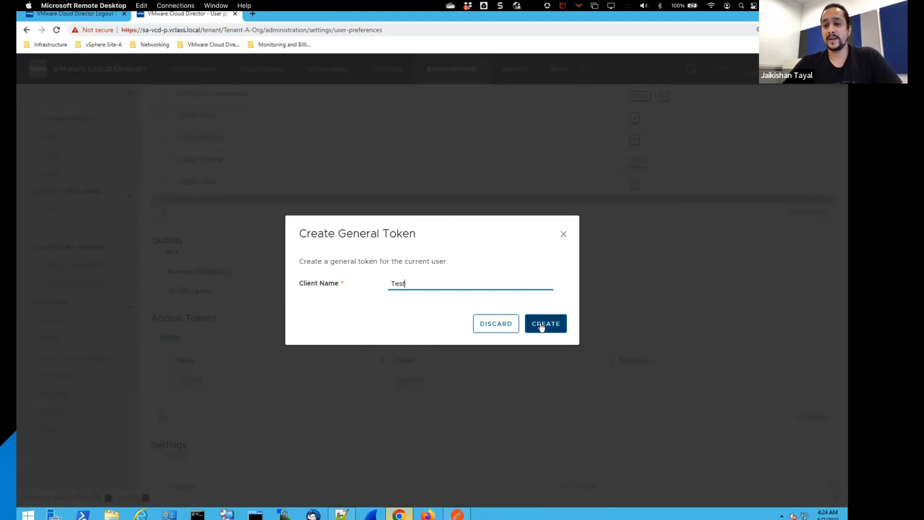
{"action": "left_click", "coordinate": [541, 326]}
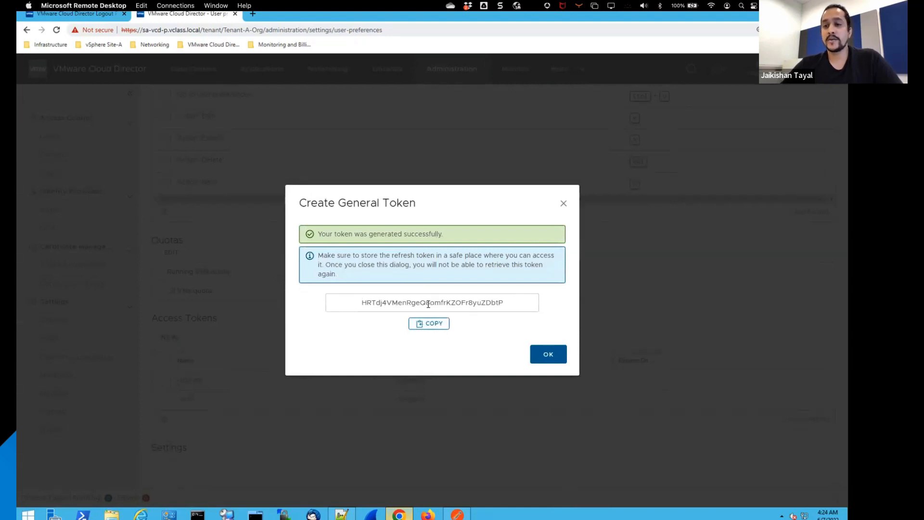
Step: Copy the generated API token and paste it into a new Notepad++ document
{"action": "left_click", "coordinate": [431, 327]}
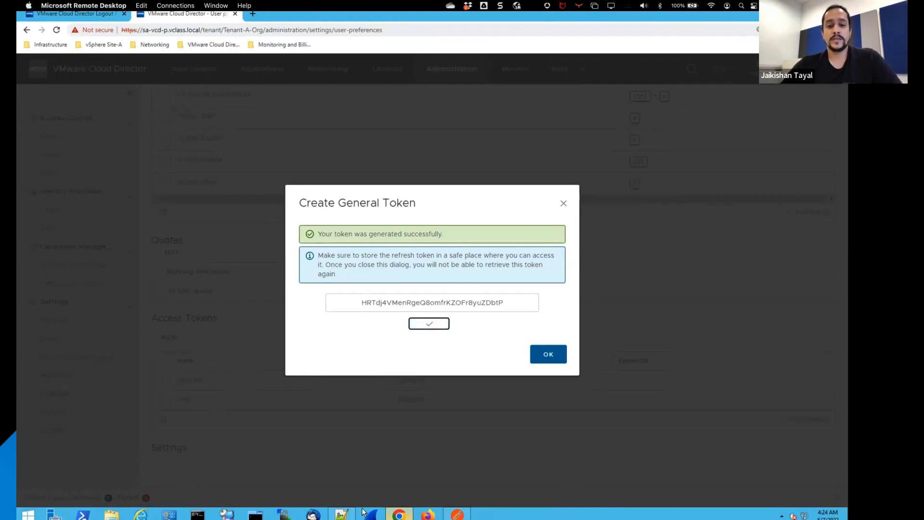
{"action": "left_click", "coordinate": [342, 514]}
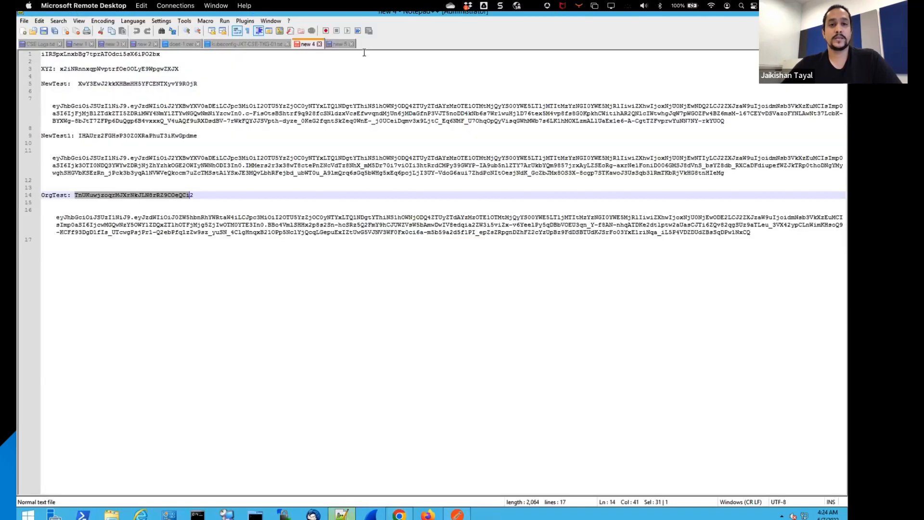
{"action": "double_click", "coordinate": [362, 45]}
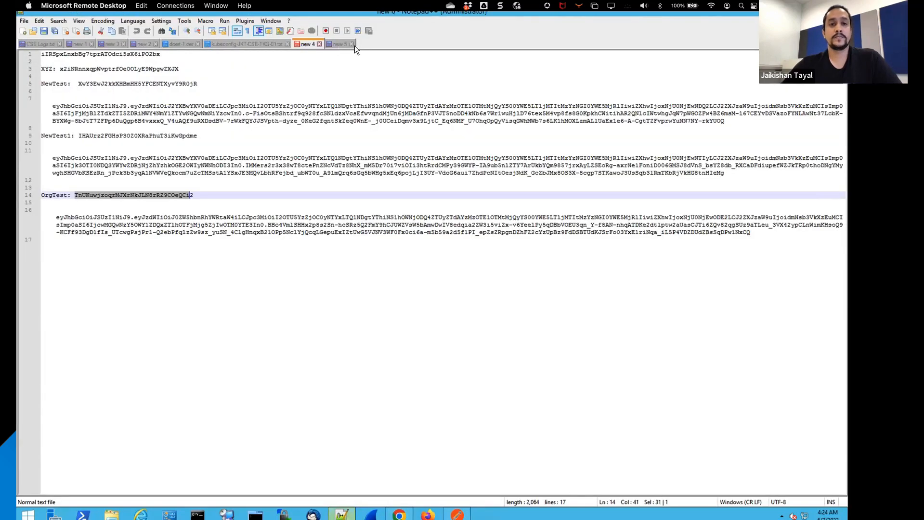
{"action": "key", "text": "ctrl+v"}
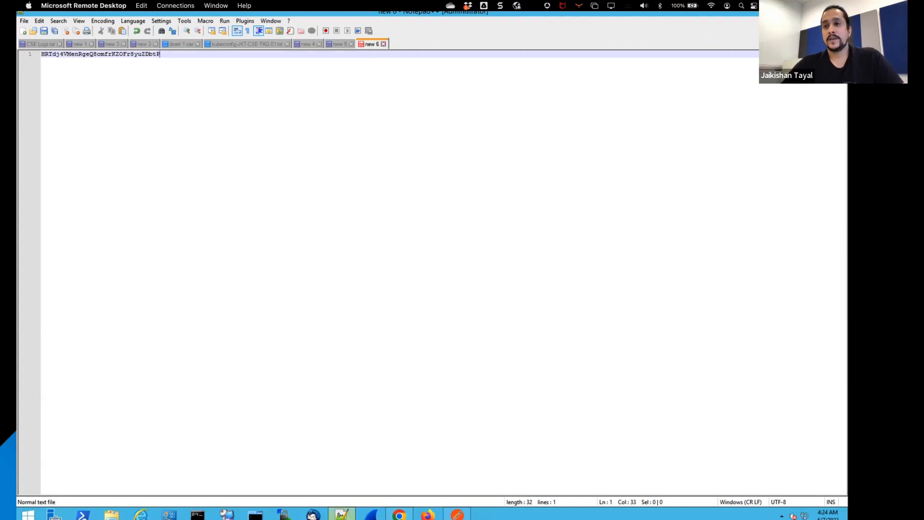
Step: Return to the tenant portal, close the token dialog and view the actions available for the Test token
{"action": "key", "text": "alt+Tab"}
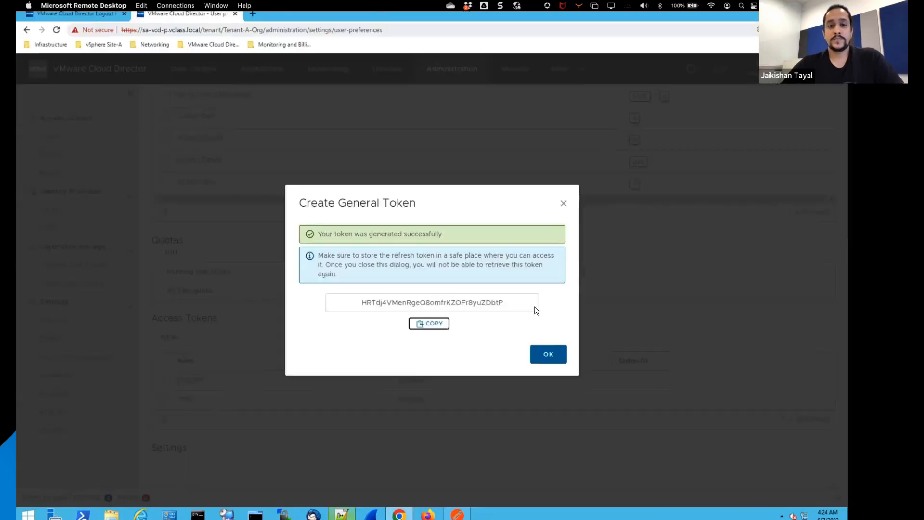
{"action": "left_click", "coordinate": [550, 355]}
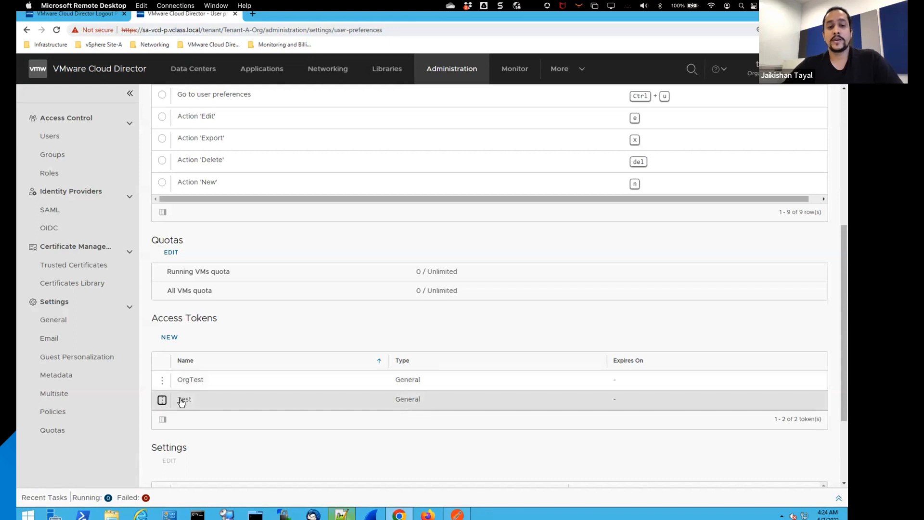
{"action": "left_click", "coordinate": [162, 400]}
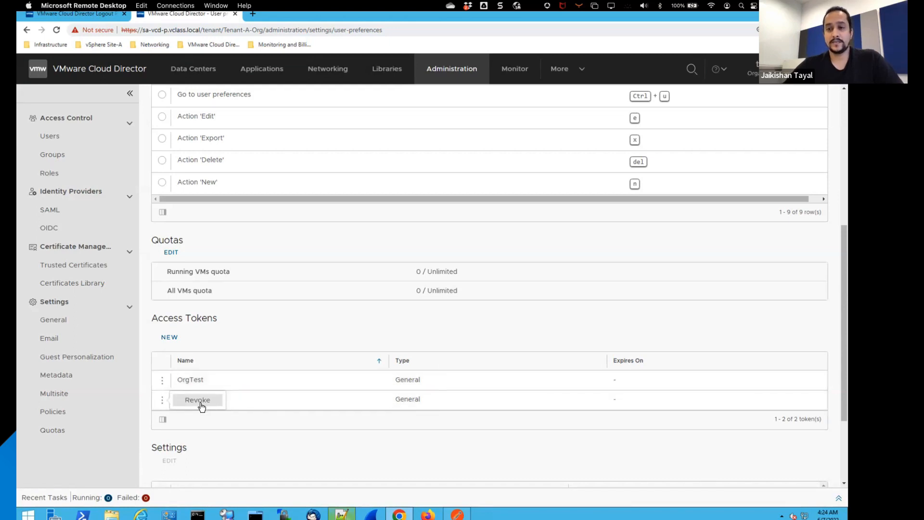
{"action": "left_click", "coordinate": [273, 333]}
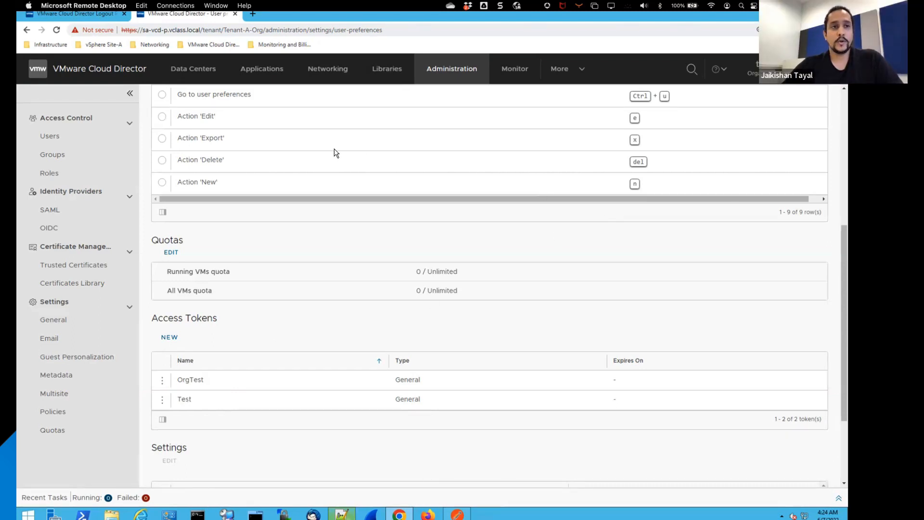
Step: Switch to Postman and examine the Tenant-A-Org OAuth token request's URL, authorization and headers
{"action": "left_click", "coordinate": [458, 514]}
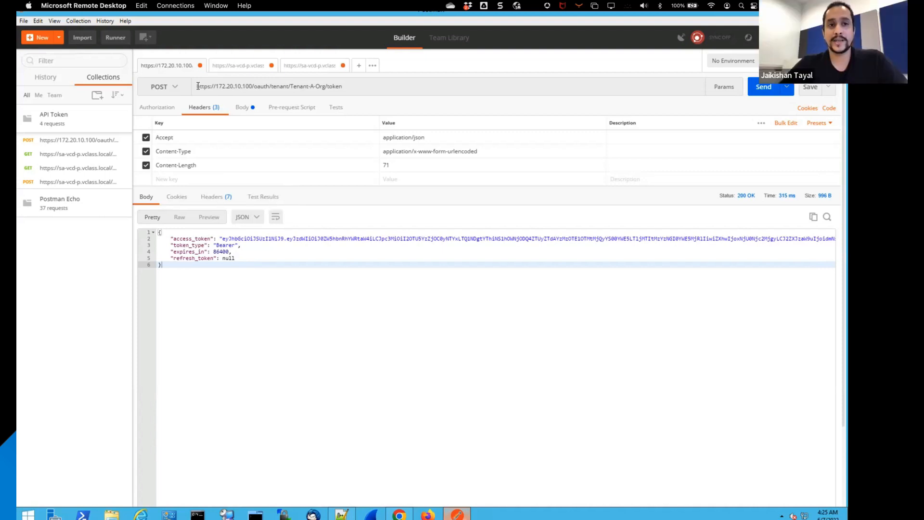
{"action": "left_click_drag", "start_coordinate": [198, 86], "coordinate": [318, 83]}
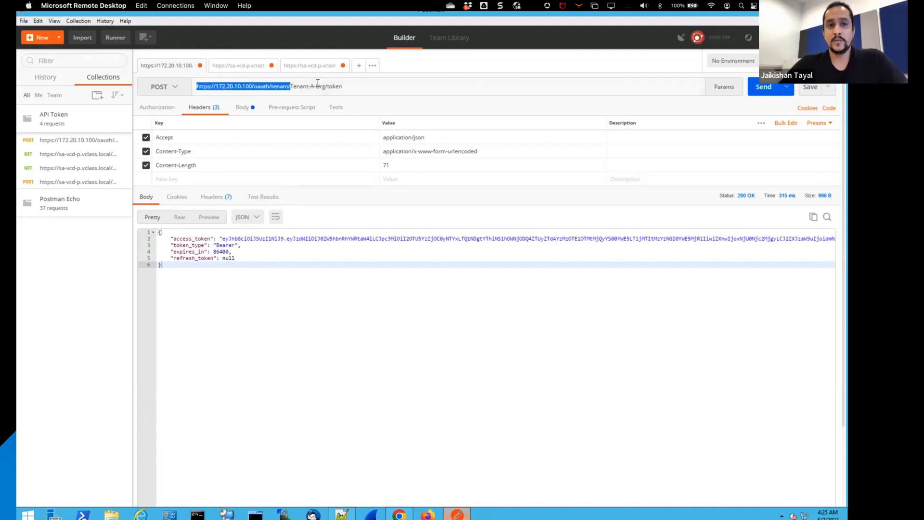
{"action": "left_click", "coordinate": [218, 85]}
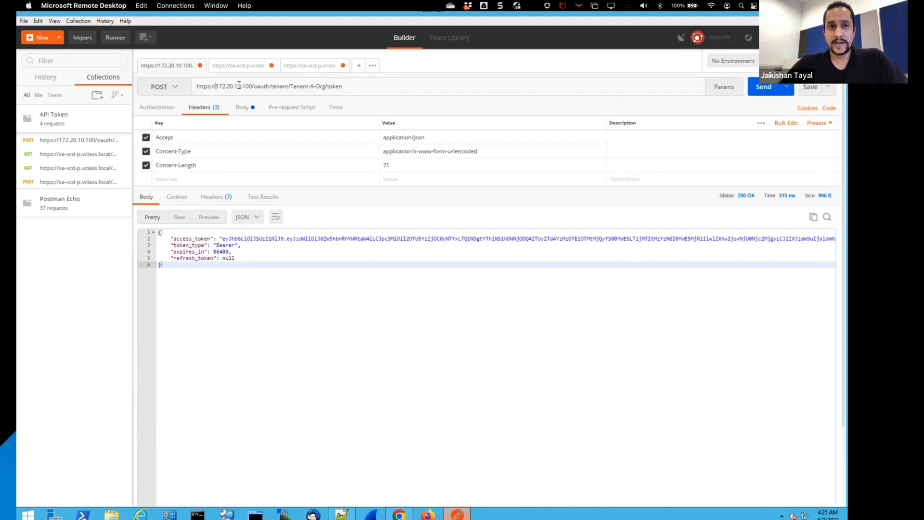
{"action": "left_click_drag", "start_coordinate": [215, 86], "coordinate": [265, 85]}
{"action": "double_click", "coordinate": [264, 86]}
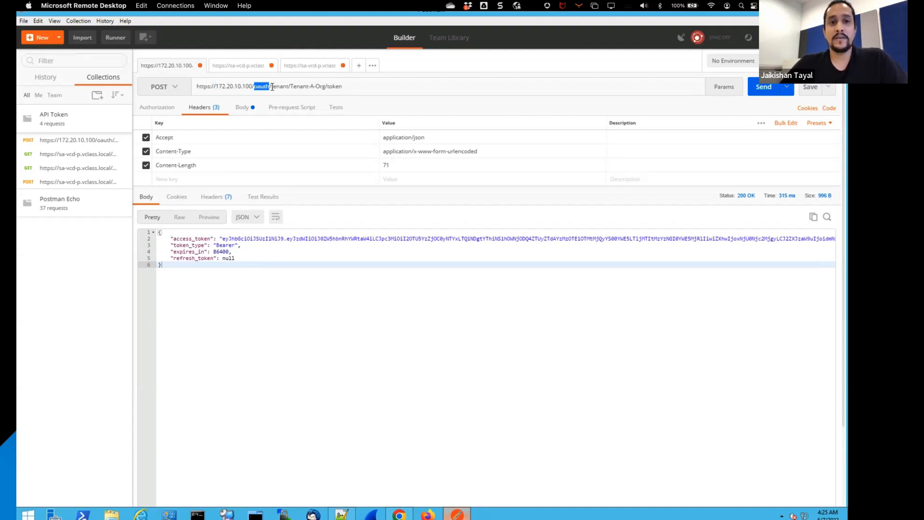
{"action": "left_click_drag", "start_coordinate": [272, 86], "coordinate": [325, 88]}
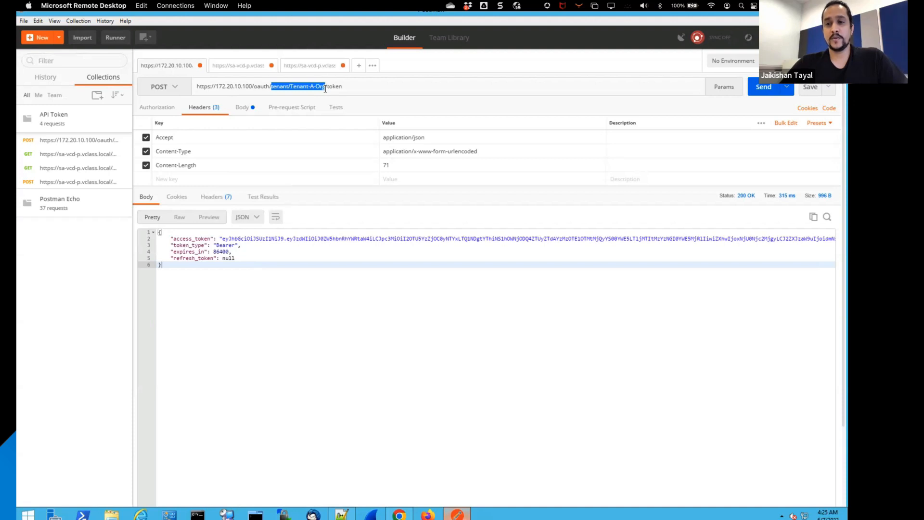
{"action": "left_click_drag", "start_coordinate": [326, 88], "coordinate": [326, 88]}
{"action": "left_click", "coordinate": [331, 81]}
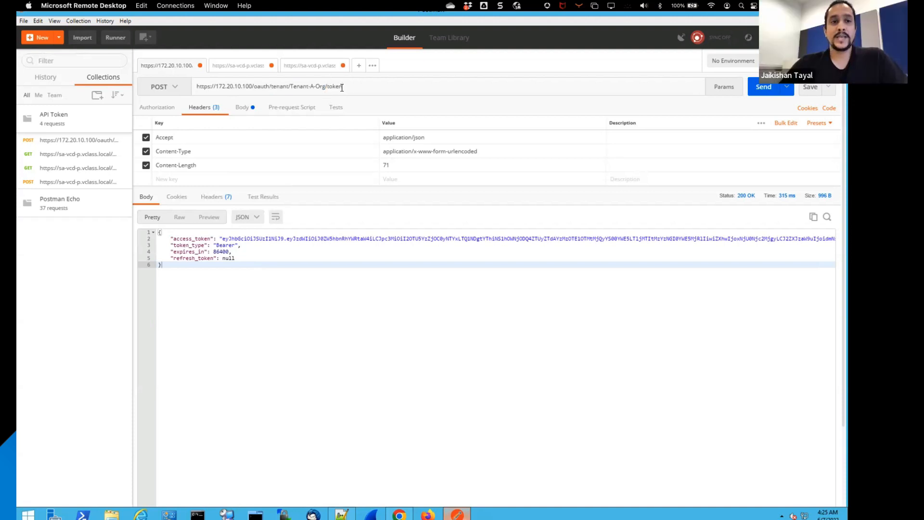
{"action": "left_click", "coordinate": [166, 107]}
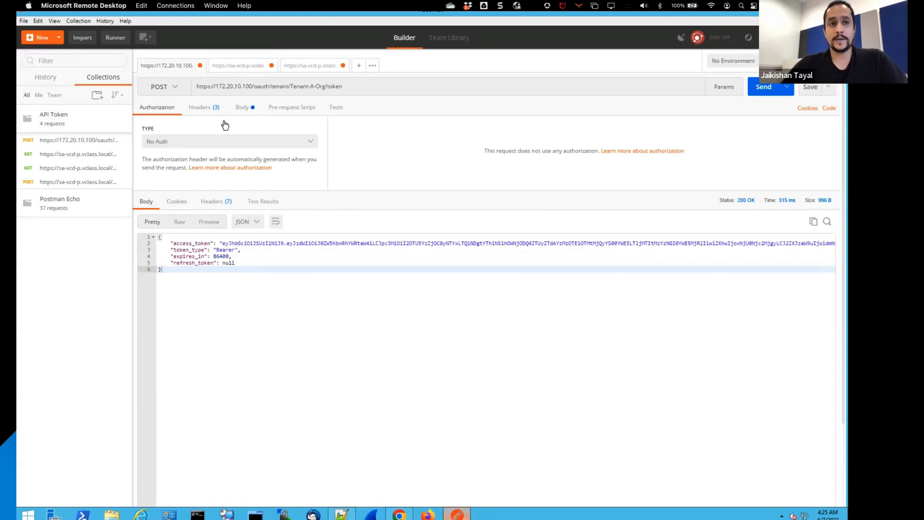
{"action": "left_click", "coordinate": [206, 110]}
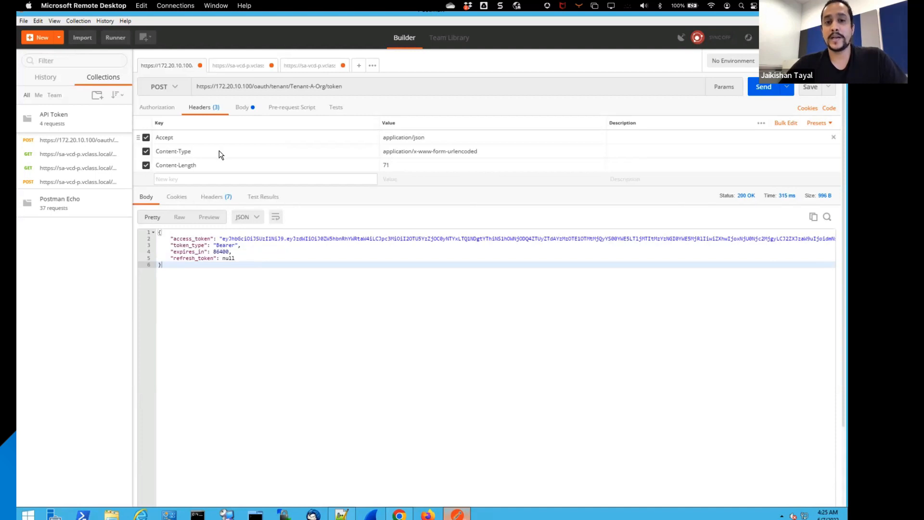
Step: Replace the refresh_token value in the request body with the copied API token and send the POST request
{"action": "left_click", "coordinate": [244, 111]}
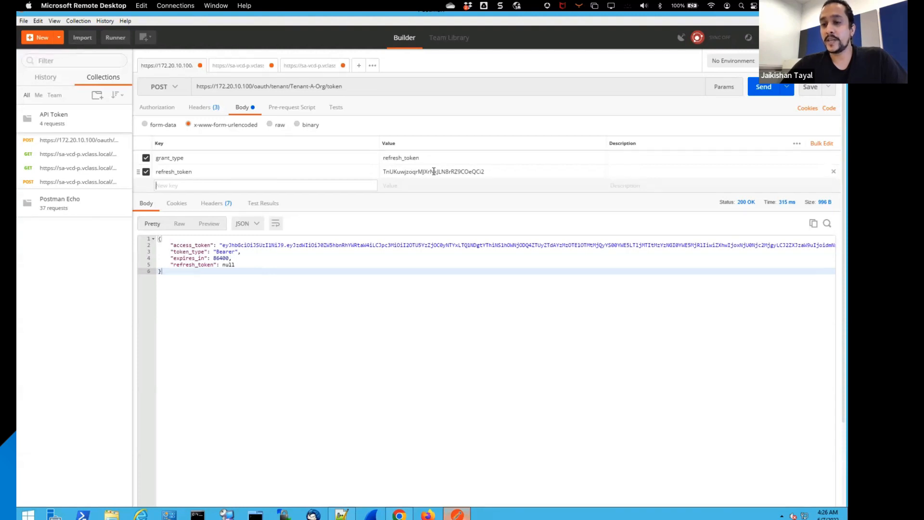
{"action": "left_click", "coordinate": [495, 170]}
{"action": "key", "text": "ctrl+a"}
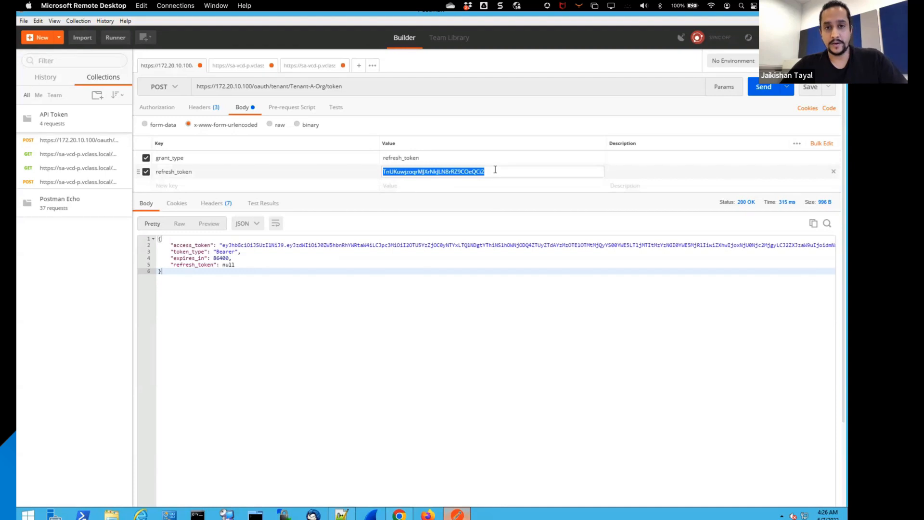
{"action": "key", "text": "ctrl+v"}
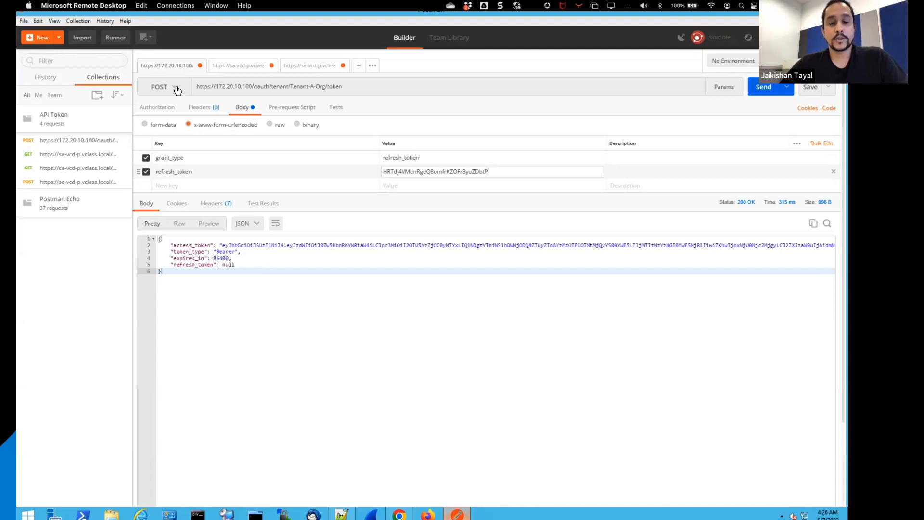
{"action": "left_click", "coordinate": [763, 92]}
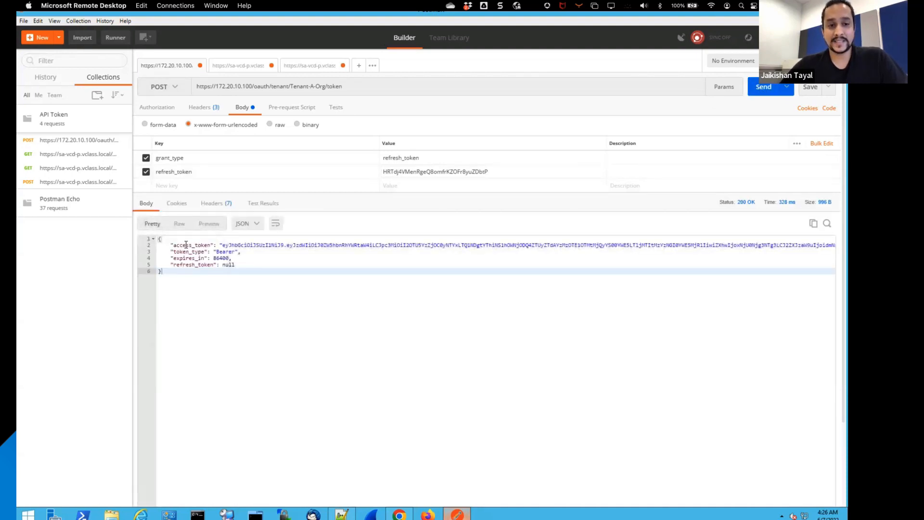
Step: Copy the access_token line from the response and paste it below the API token in the Notepad++ document
{"action": "triple_click", "coordinate": [242, 244]}
{"action": "key", "text": "ctrl+c"}
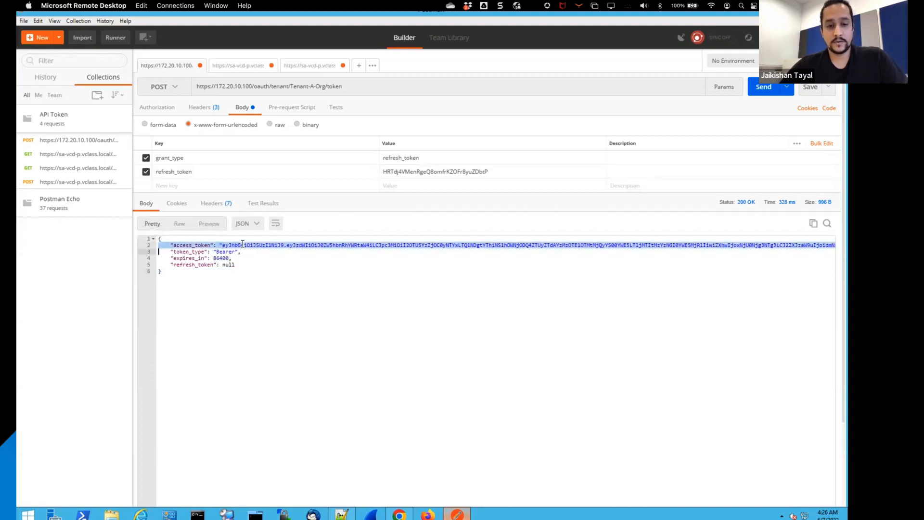
{"action": "left_click", "coordinate": [343, 513]}
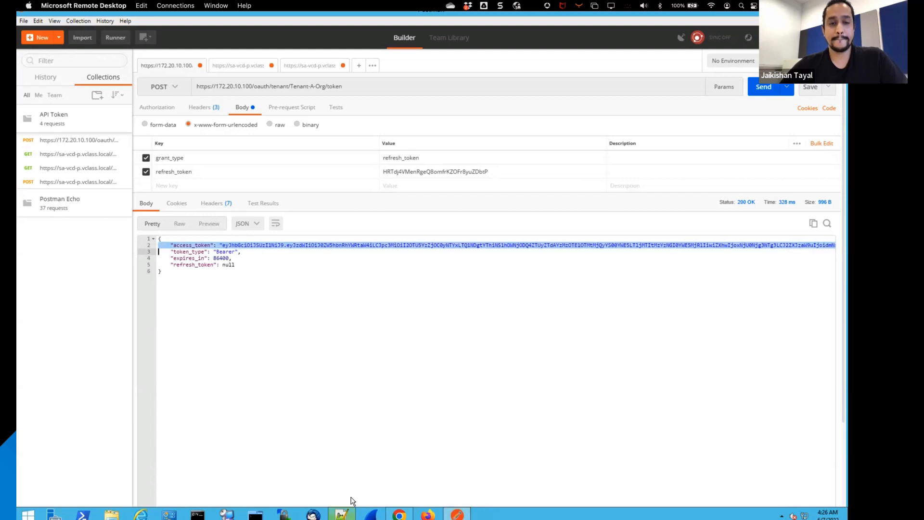
{"action": "key", "text": "Return"}
{"action": "key", "text": "Return"}
{"action": "key", "text": "Return"}
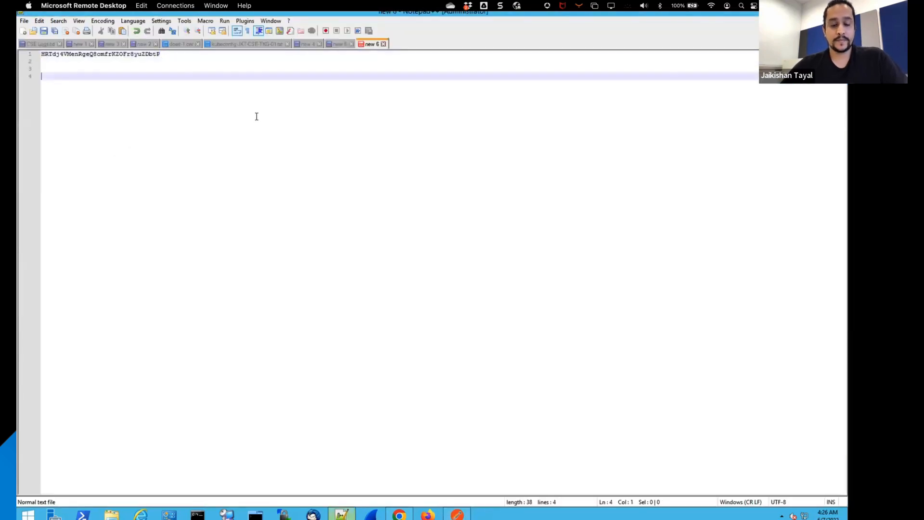
{"action": "key", "text": "ctrl+v"}
Step: Strip the access_token label, the surrounding quotation marks and the trailing comma from the pasted line
{"action": "left_click_drag", "start_coordinate": [115, 76], "coordinate": [58, 78]}
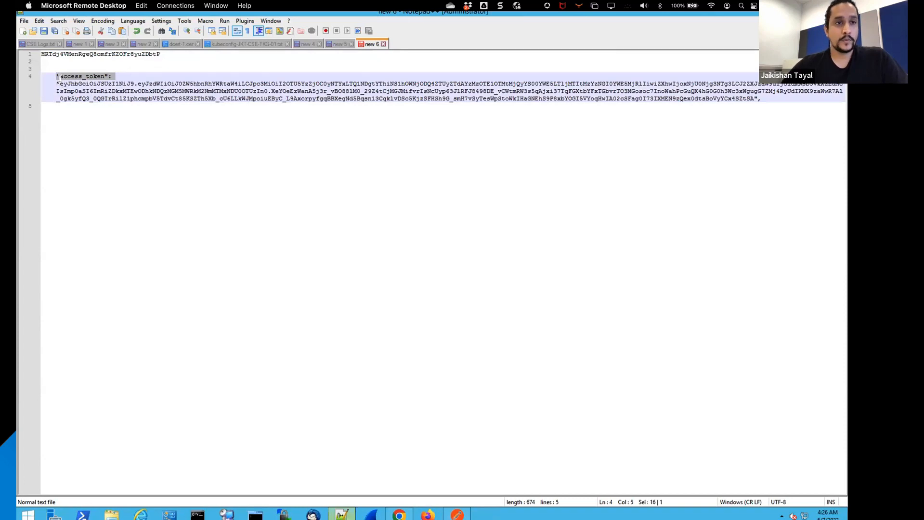
{"action": "key", "text": "BackSpace"}
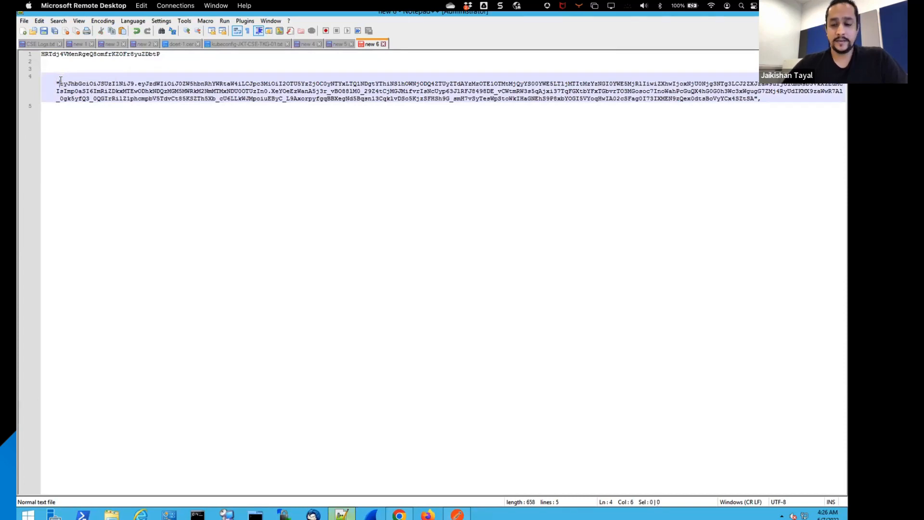
{"action": "key", "text": "Delete"}
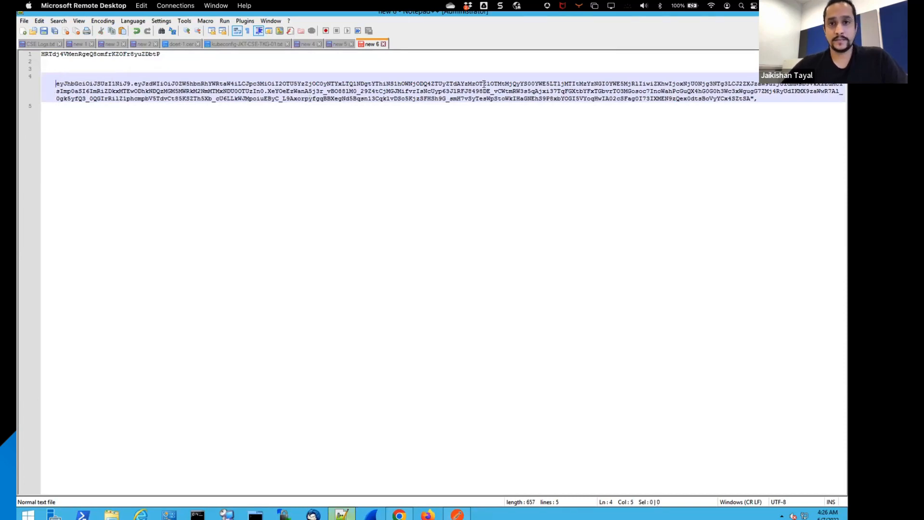
{"action": "left_click", "coordinate": [763, 98]}
{"action": "key", "text": "BackSpace"}
{"action": "key", "text": "BackSpace"}
Step: Remove the remaining closing quotation mark and comma from the access token line, and copy the cleaned access token
{"action": "triple_click", "coordinate": [737, 96]}
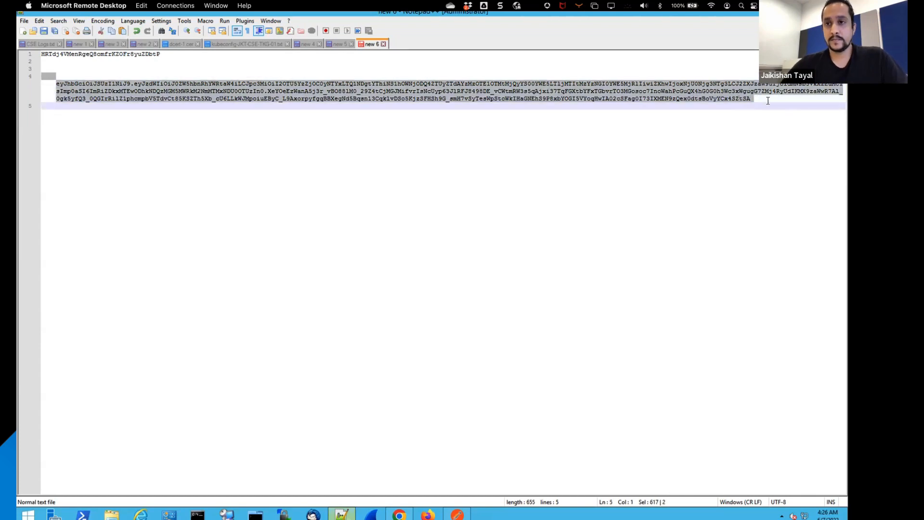
{"action": "left_click_drag", "start_coordinate": [752, 98], "coordinate": [56, 85]}
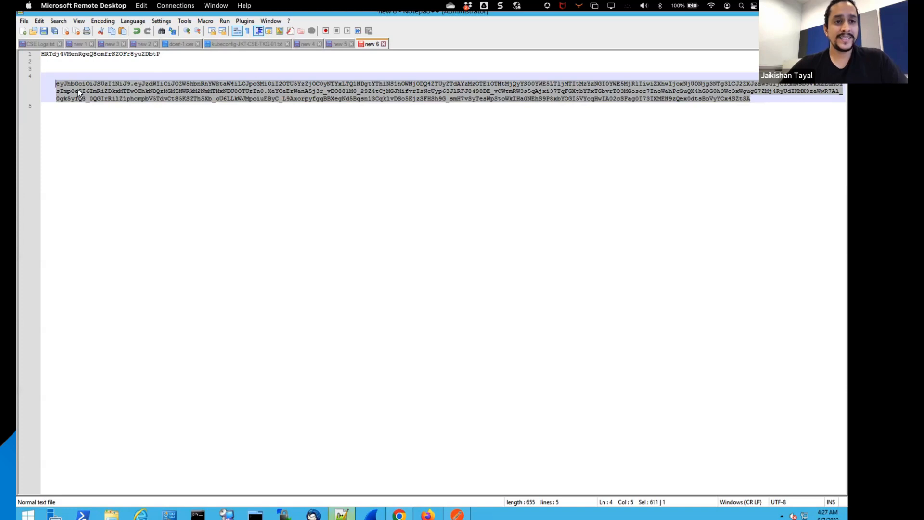
{"action": "right_click", "coordinate": [80, 93]}
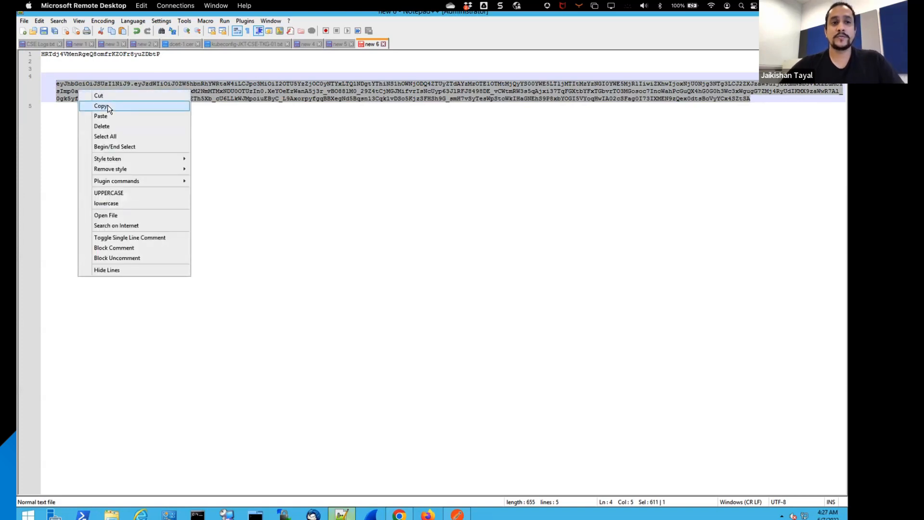
{"action": "left_click", "coordinate": [107, 107]}
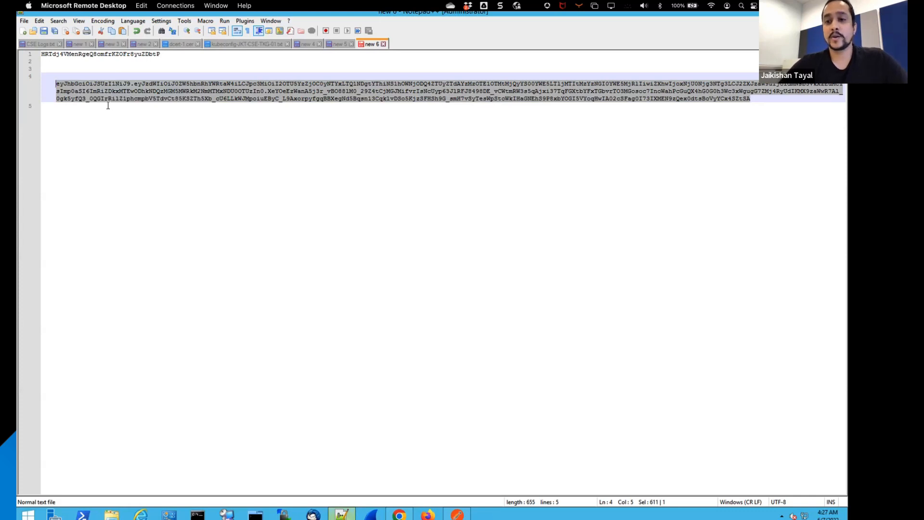
{"action": "left_click", "coordinate": [459, 513]}
{"action": "left_click", "coordinate": [450, 442]}
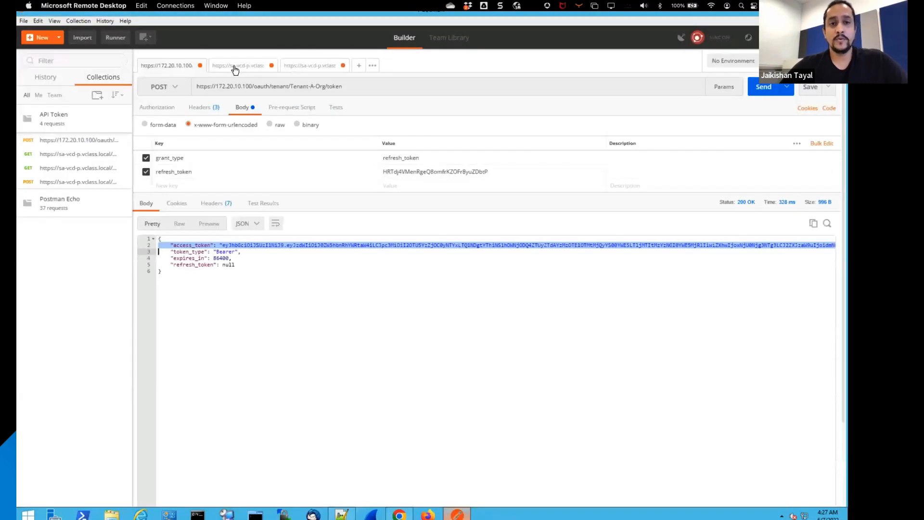
{"action": "left_click", "coordinate": [235, 70]}
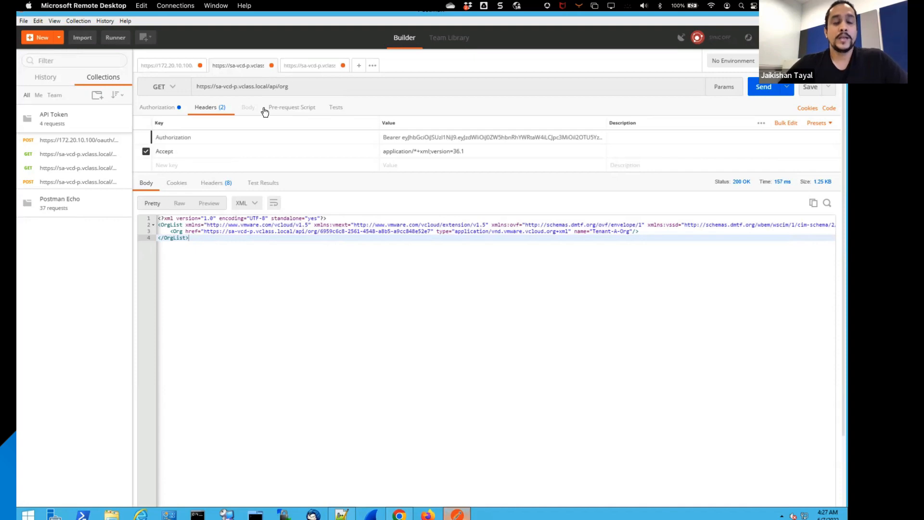
{"action": "left_click", "coordinate": [166, 111]}
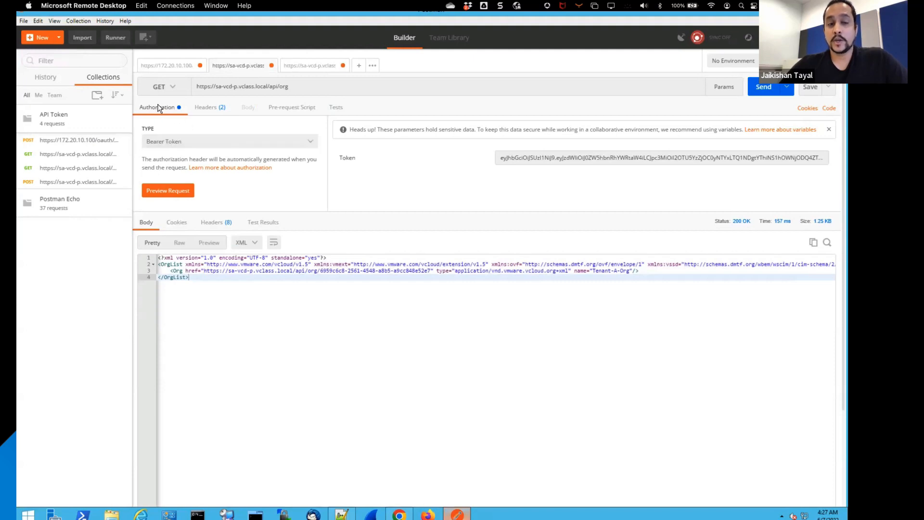
{"action": "left_click", "coordinate": [191, 142]}
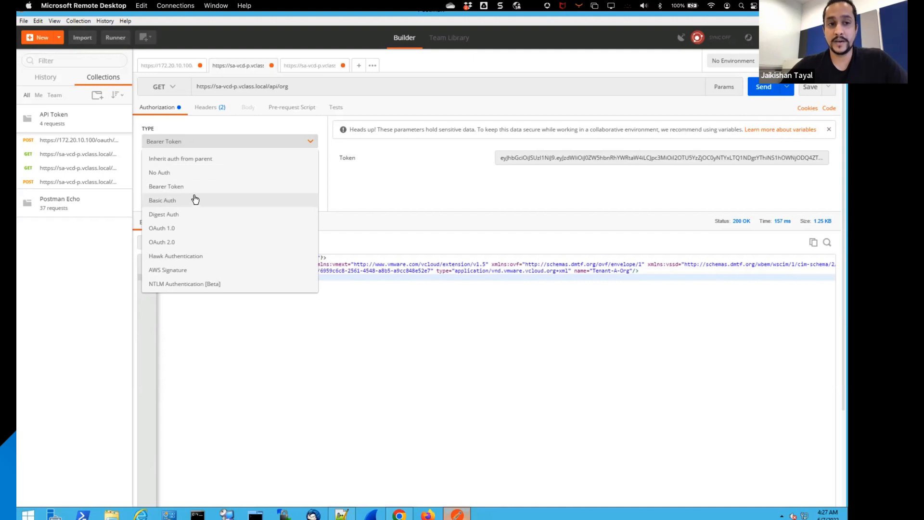
{"action": "left_click", "coordinate": [170, 190]}
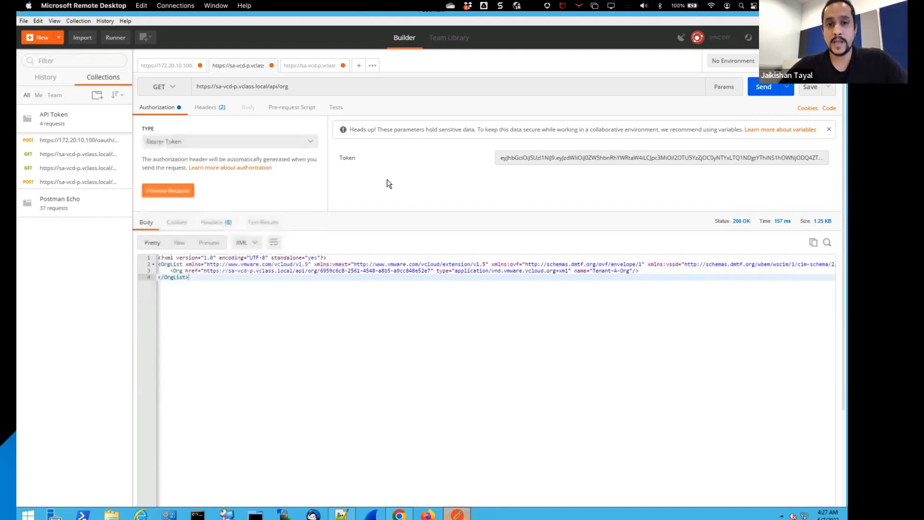
Step: Replace the bearer token of the api/org request with the copied access token
{"action": "left_click", "coordinate": [542, 157]}
{"action": "key", "text": "ctrl+a"}
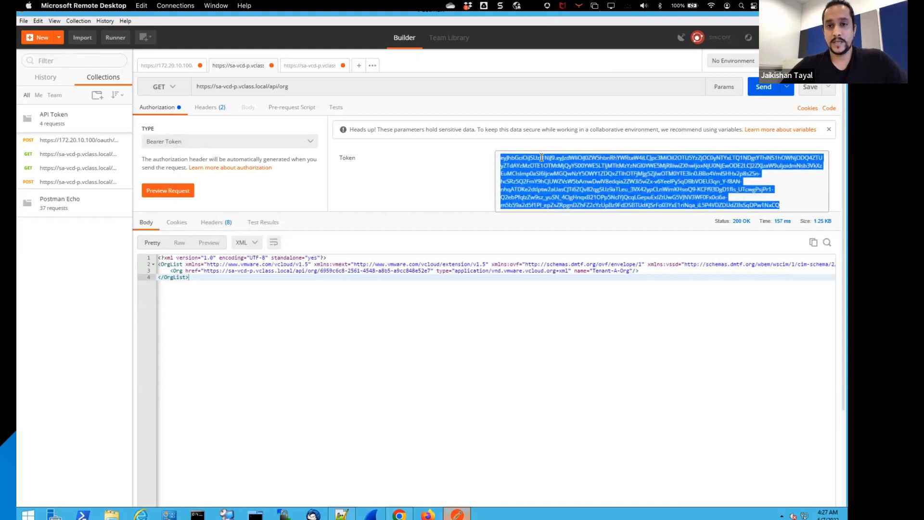
{"action": "key", "text": "BackSpace"}
{"action": "key", "text": "ctrl+v"}
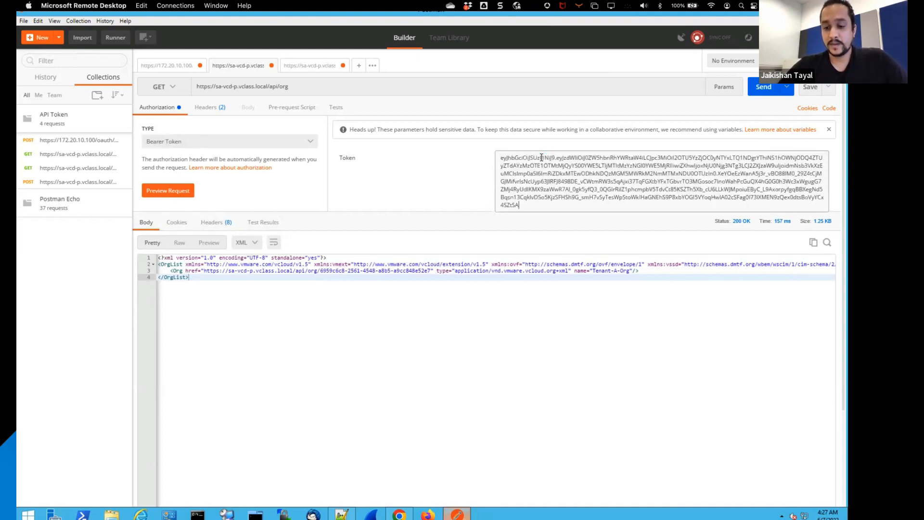
{"action": "left_click", "coordinate": [427, 180]}
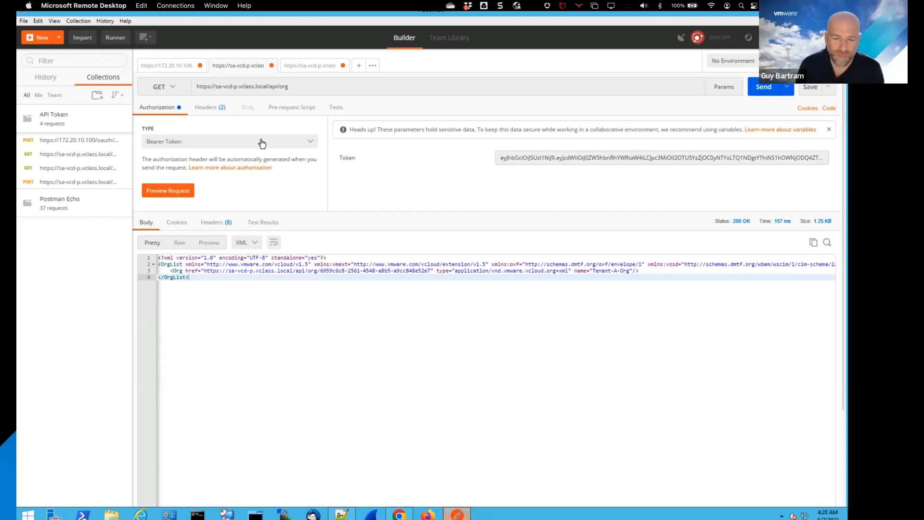
Step: Check the headers and URL of the api/org request and send the GET request
{"action": "left_click", "coordinate": [212, 108]}
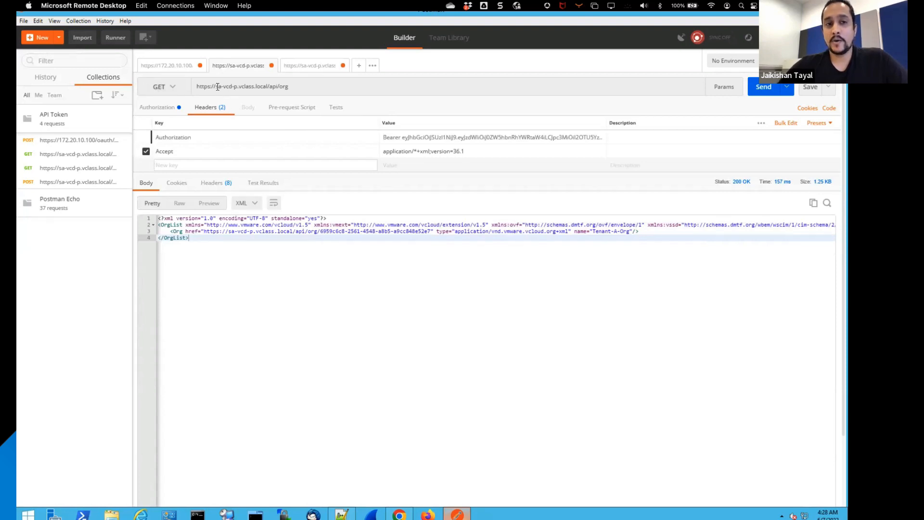
{"action": "left_click_drag", "start_coordinate": [217, 87], "coordinate": [291, 87]}
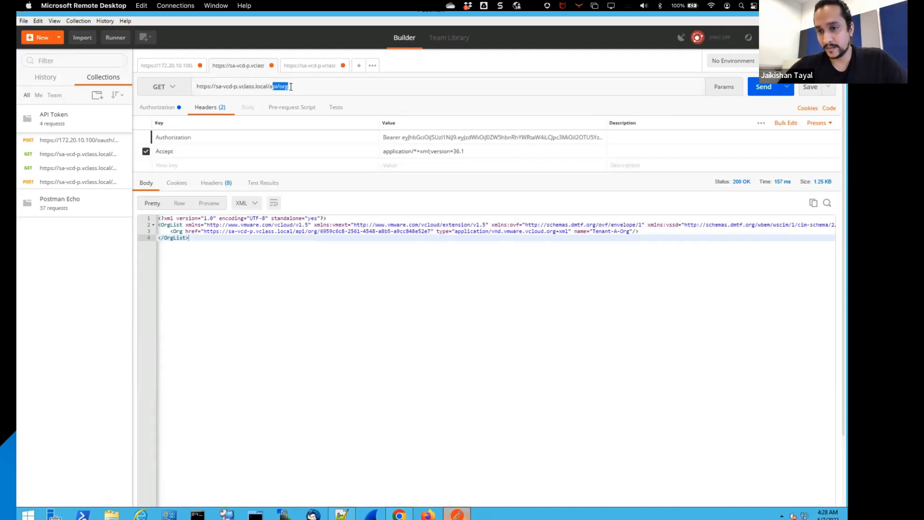
{"action": "left_click", "coordinate": [760, 91]}
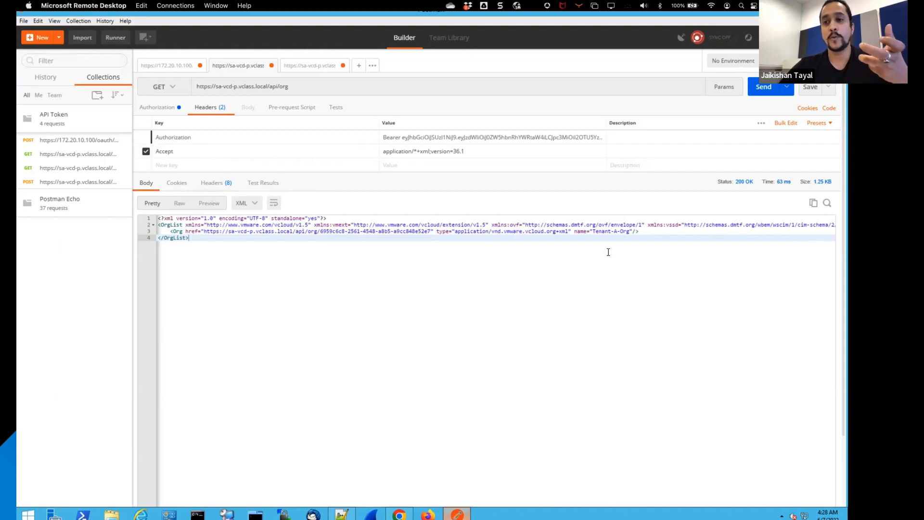
Step: Change the catalog name and description in the catalogs POST request's XML body to Demo123 Catalog
{"action": "left_click", "coordinate": [309, 67]}
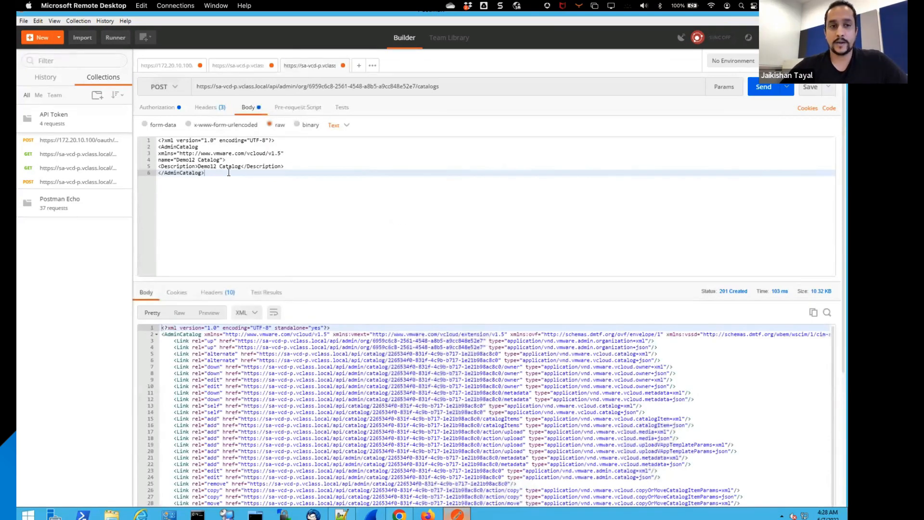
{"action": "left_click", "coordinate": [195, 161]}
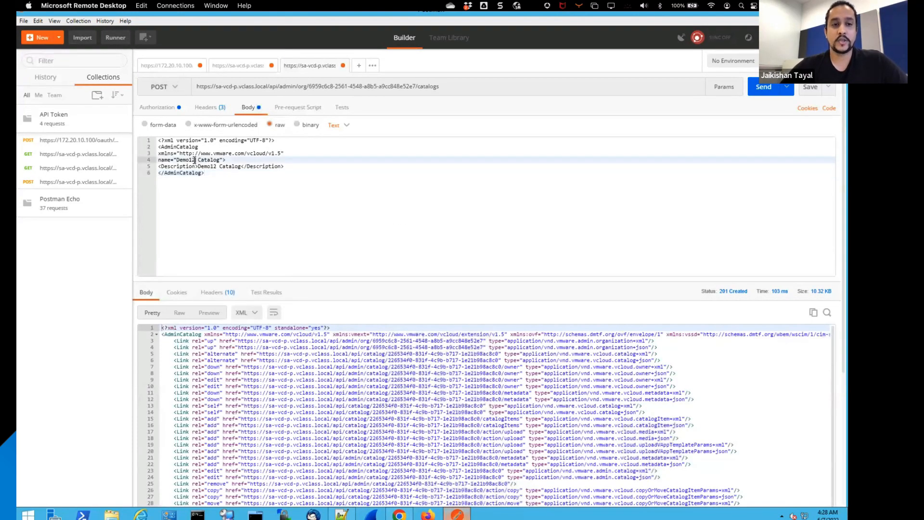
{"action": "type", "text": "3"}
{"action": "left_click", "coordinate": [215, 167]}
{"action": "type", "text": "3"}
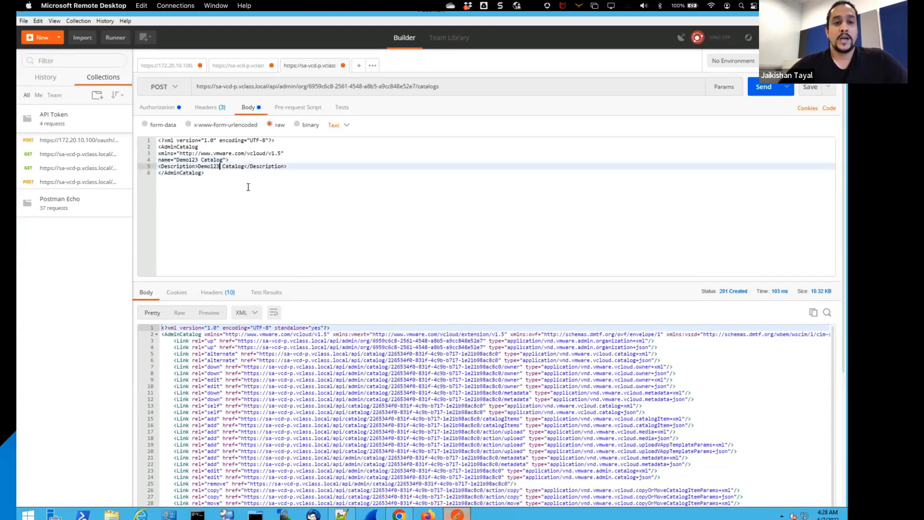
{"action": "left_click", "coordinate": [247, 187]}
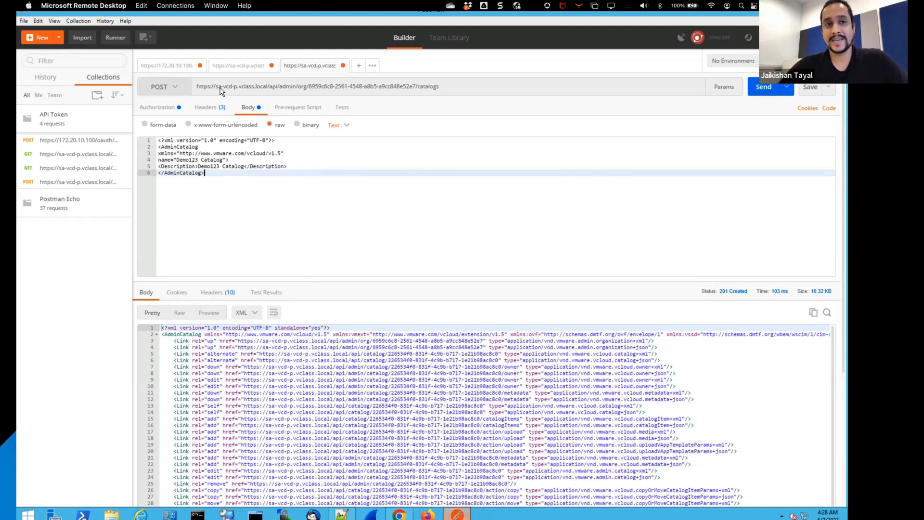
Step: Review the catalogs request's URL, authorization, headers and body, and try to send the POST request with its existing bearer token
{"action": "left_click_drag", "start_coordinate": [216, 87], "coordinate": [417, 89]}
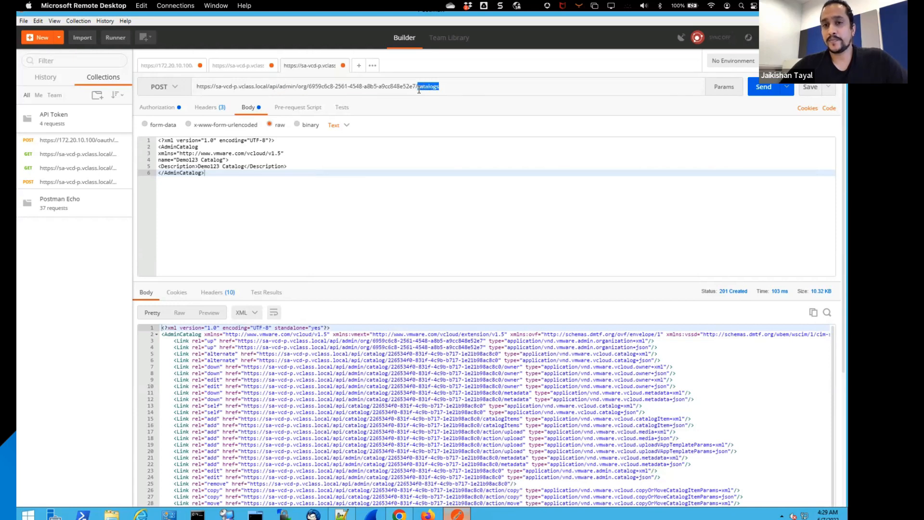
{"action": "left_click", "coordinate": [166, 109]}
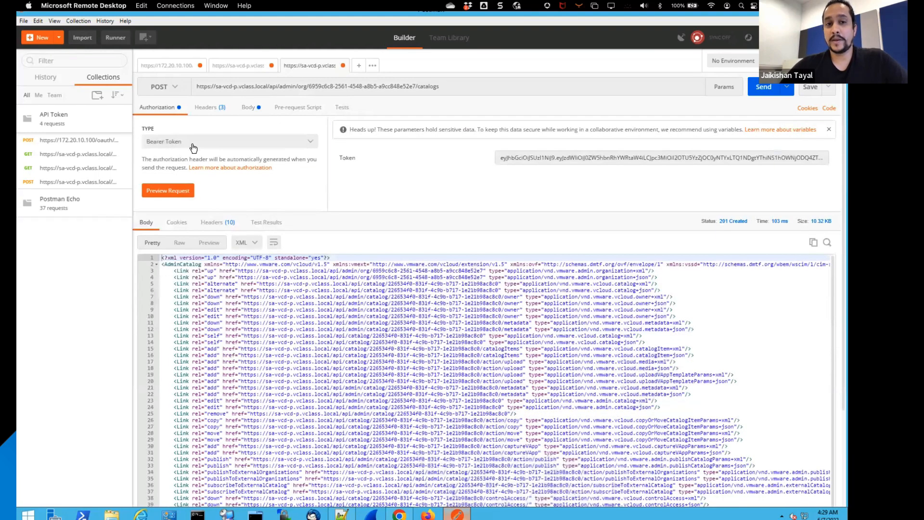
{"action": "left_click", "coordinate": [581, 157]}
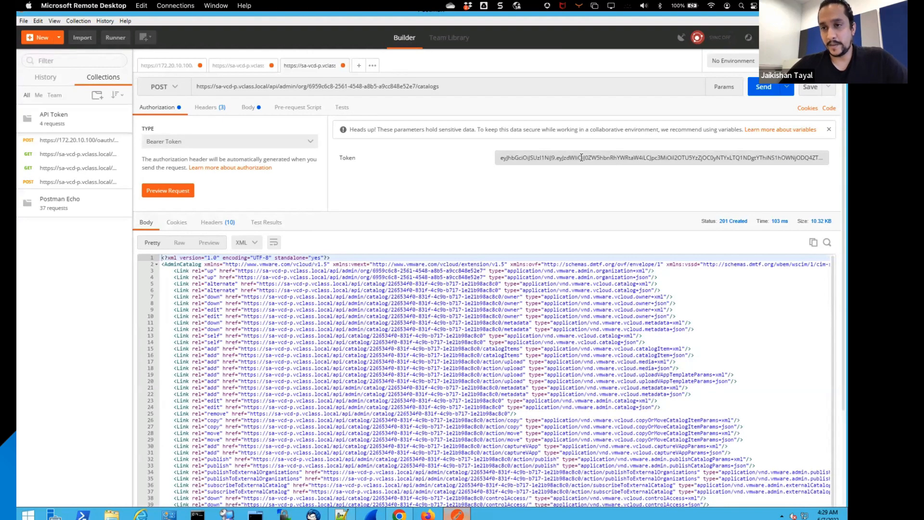
{"action": "left_click", "coordinate": [210, 108]}
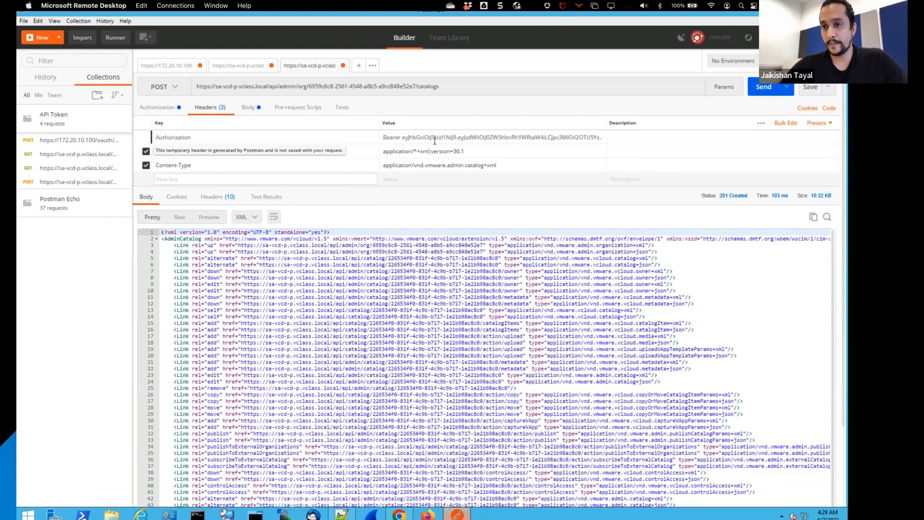
{"action": "left_click", "coordinate": [249, 107]}
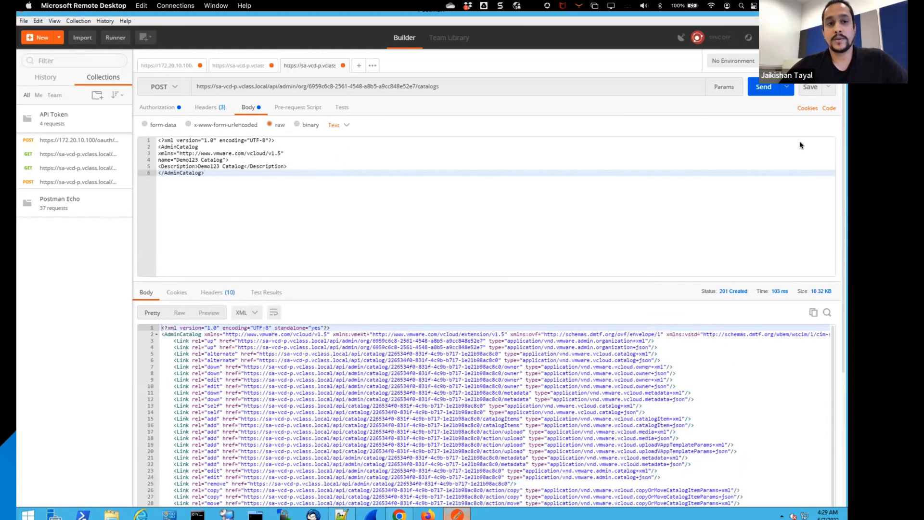
{"action": "left_click", "coordinate": [764, 89]}
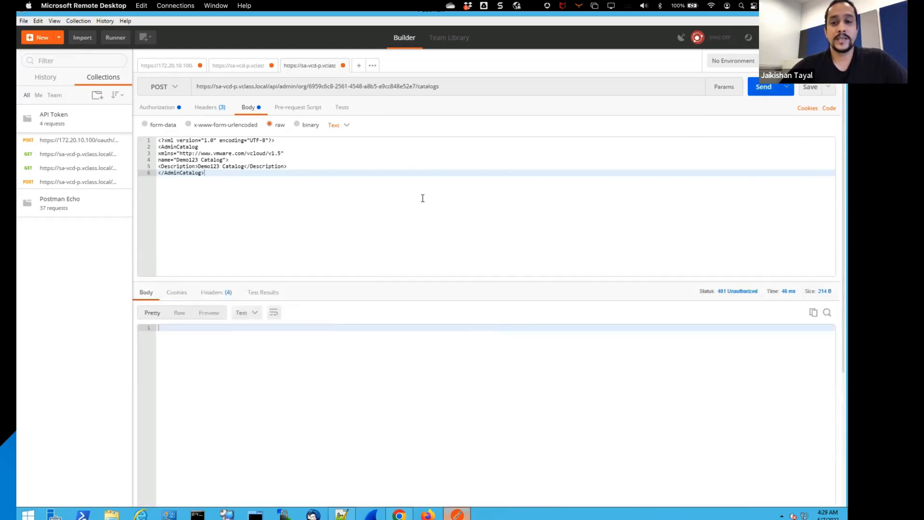
Step: Switch the catalogs request's authorization type to No Auth and back to Bearer Token
{"action": "left_click", "coordinate": [207, 107]}
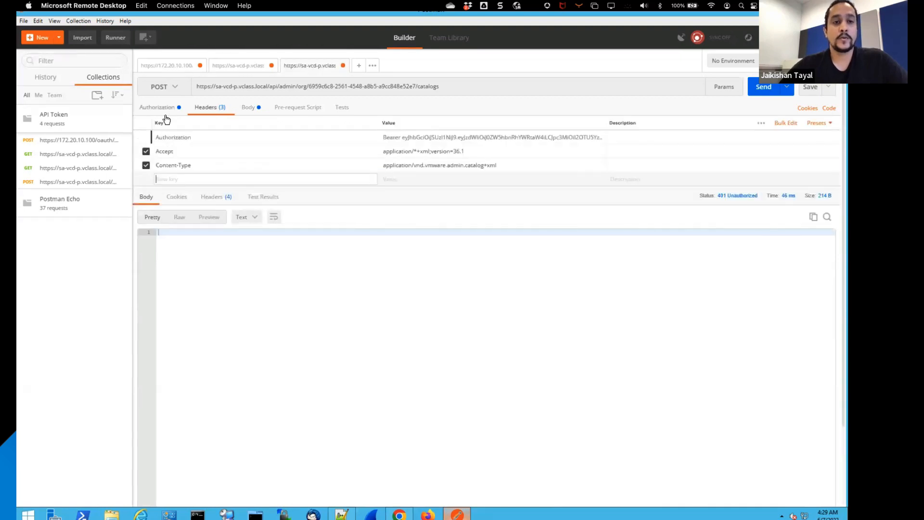
{"action": "left_click", "coordinate": [159, 108]}
{"action": "left_click", "coordinate": [230, 142]}
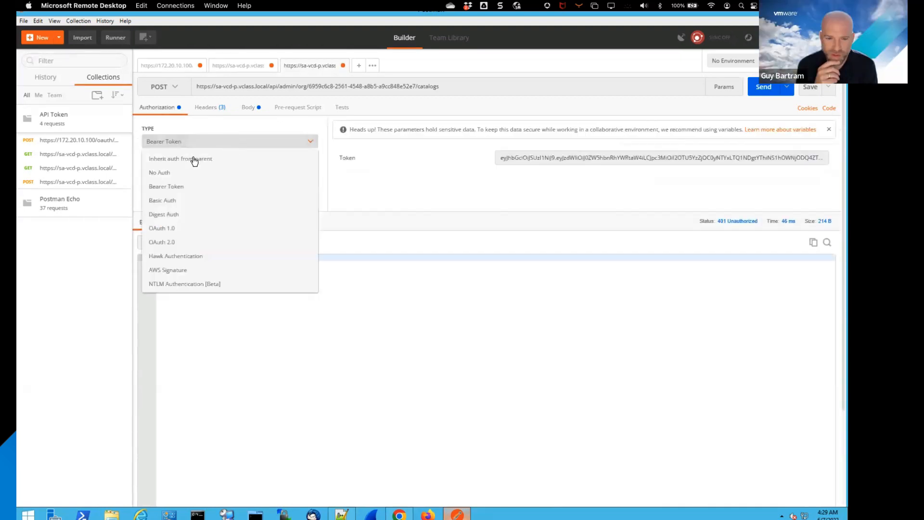
{"action": "left_click", "coordinate": [164, 173]}
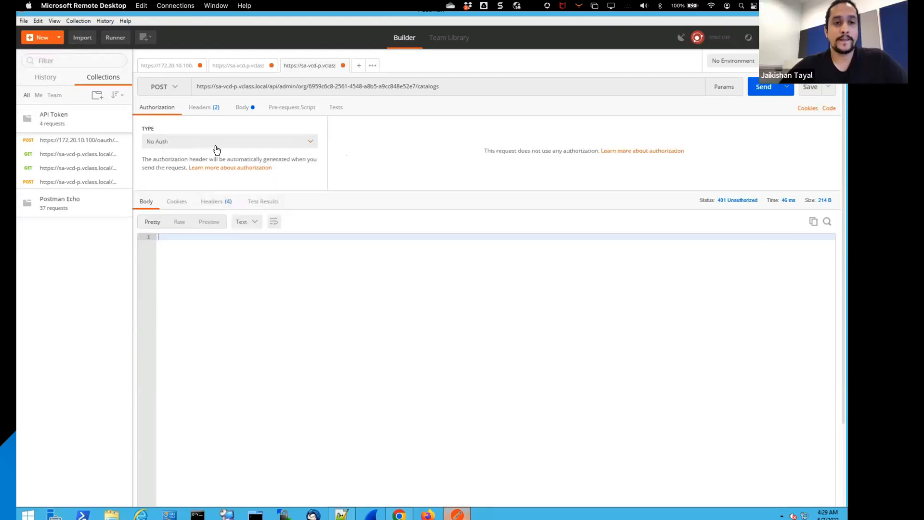
{"action": "left_click", "coordinate": [217, 142]}
{"action": "left_click", "coordinate": [178, 183]}
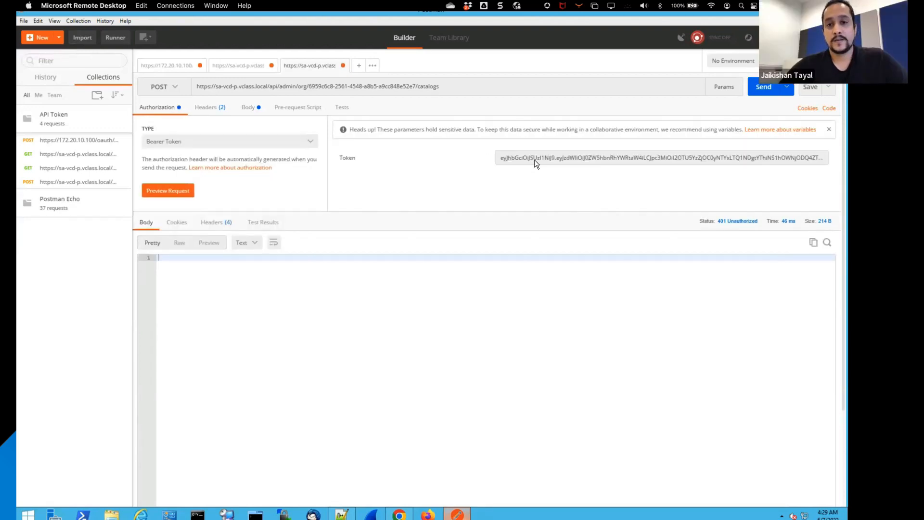
Step: Replace the bearer token of the catalogs POST request with the copied access token
{"action": "double_click", "coordinate": [536, 159]}
{"action": "key", "text": "ctrl+a"}
{"action": "key", "text": "super"}
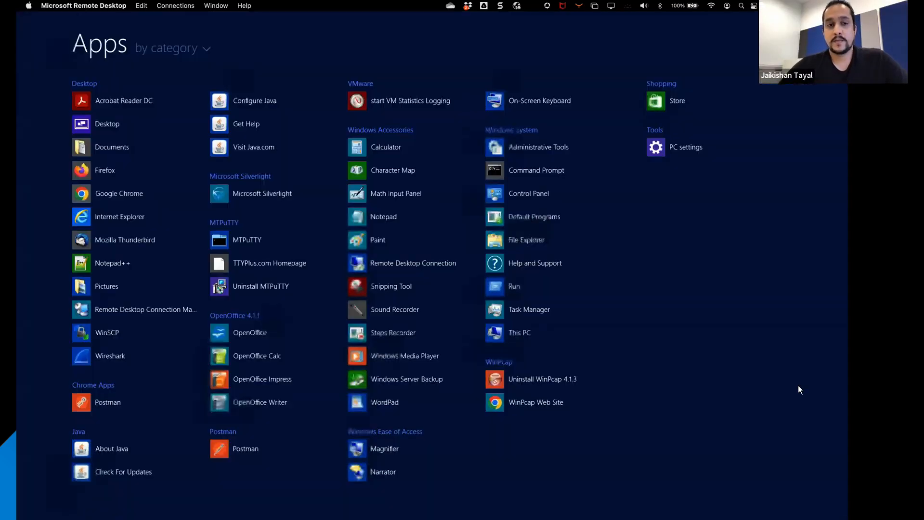
{"action": "key", "text": "super"}
{"action": "left_click", "coordinate": [728, 155]}
{"action": "key", "text": "ctrl+a"}
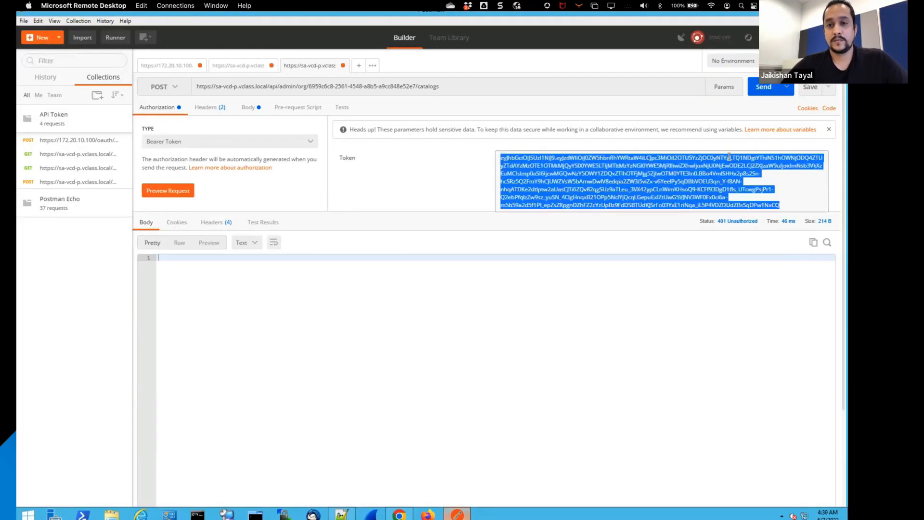
{"action": "key", "text": "BackSpace"}
{"action": "key", "text": "ctrl+v"}
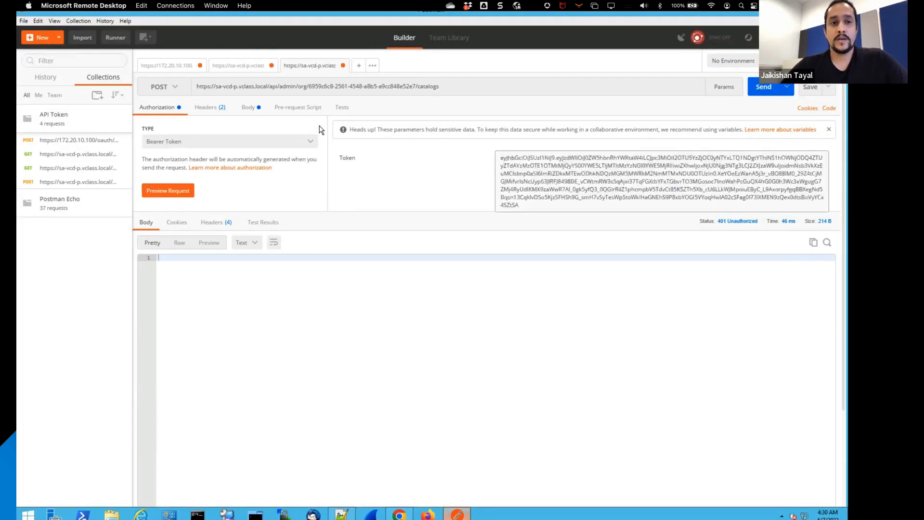
Step: Send the POST request that creates Demo123 Catalog, and switch to the VMware Cloud Director tenant portal in Chrome
{"action": "left_click", "coordinate": [250, 109]}
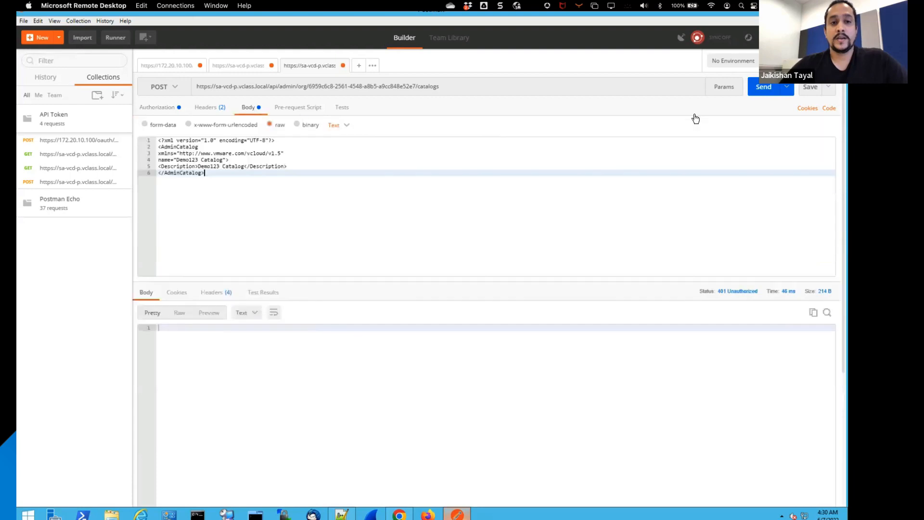
{"action": "left_click", "coordinate": [762, 92]}
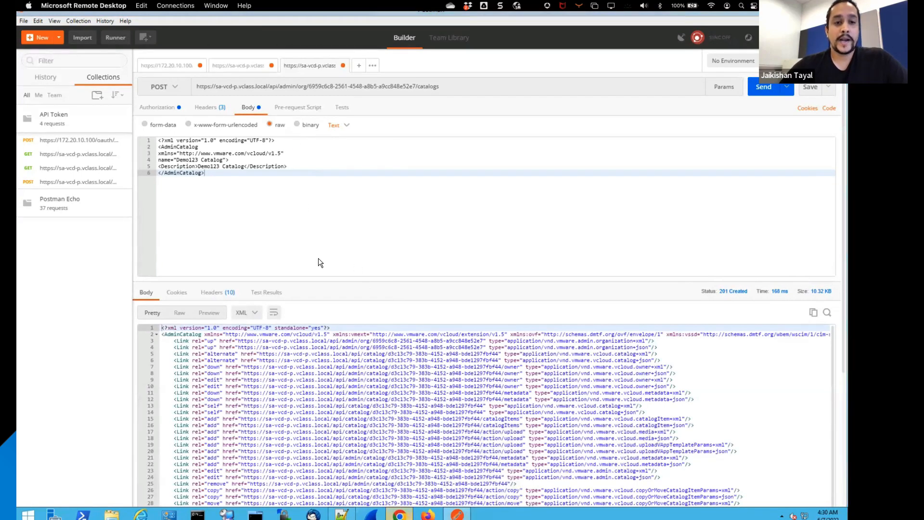
{"action": "left_click", "coordinate": [399, 514]}
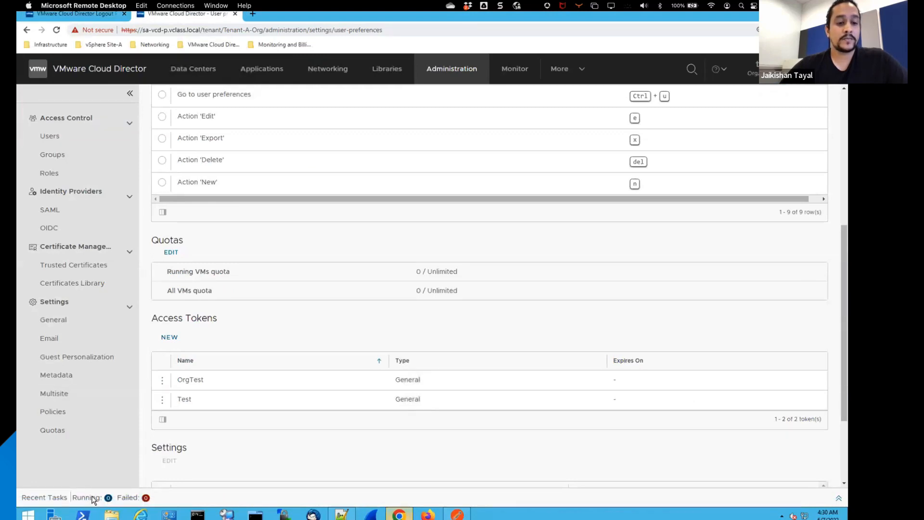
Step: Check the recent tasks and the task monitor for the Demo123 Catalog creation, and view the organization's catalog list
{"action": "left_click", "coordinate": [93, 500]}
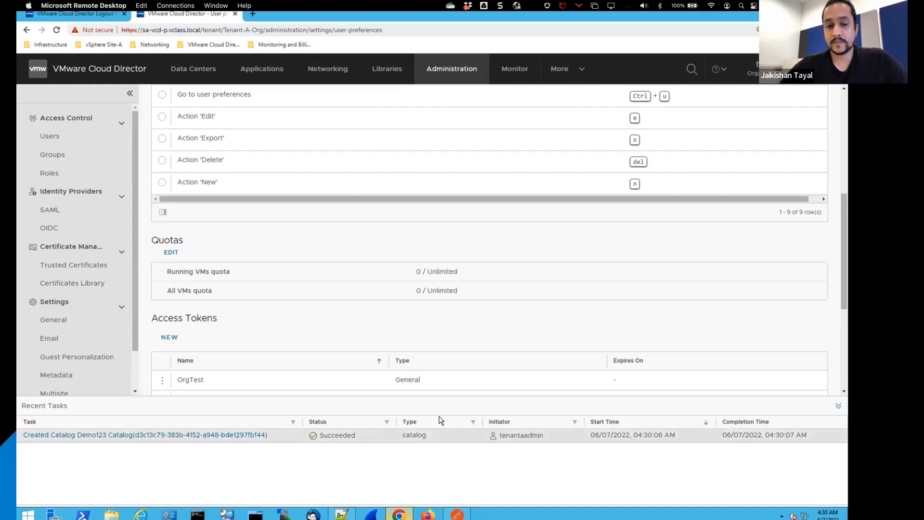
{"action": "left_click", "coordinate": [516, 73]}
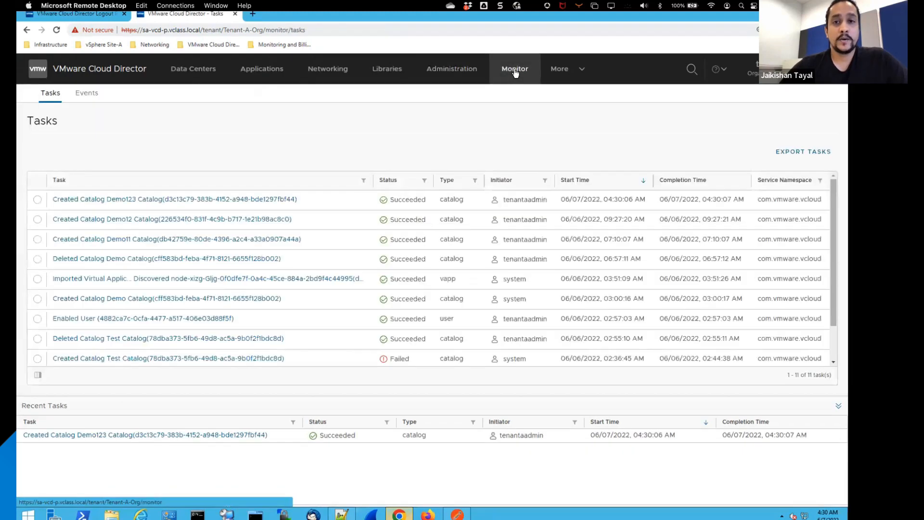
{"action": "left_click", "coordinate": [397, 72]}
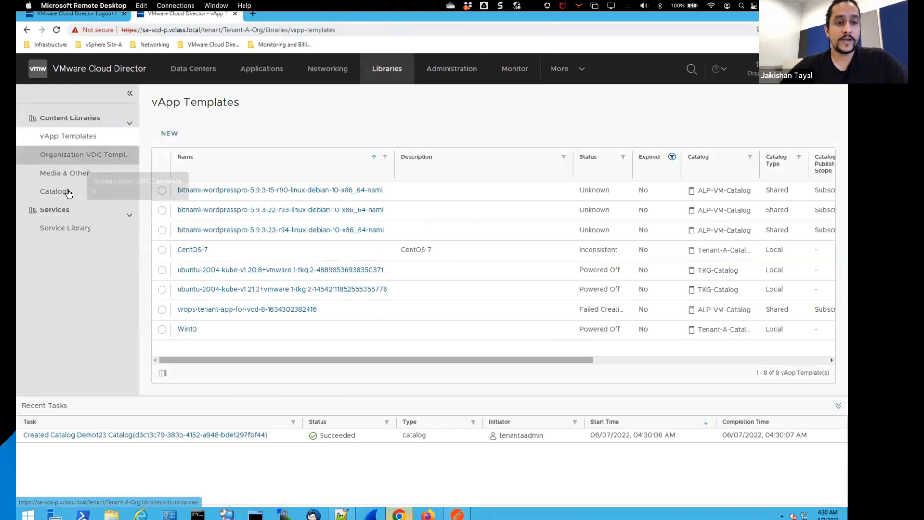
{"action": "left_click", "coordinate": [54, 191]}
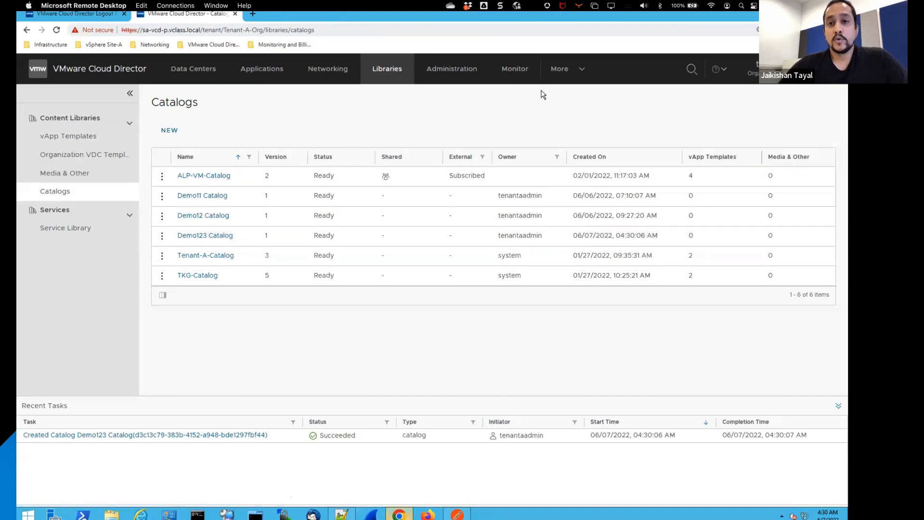
Step: View the details of the Demo123 Catalog creation event in the monitored events, and dismiss them
{"action": "left_click", "coordinate": [520, 72]}
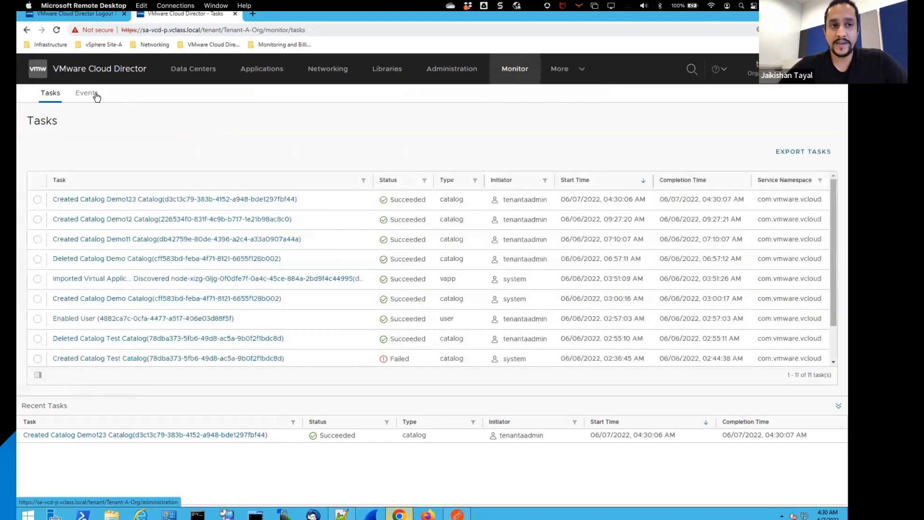
{"action": "left_click", "coordinate": [95, 96]}
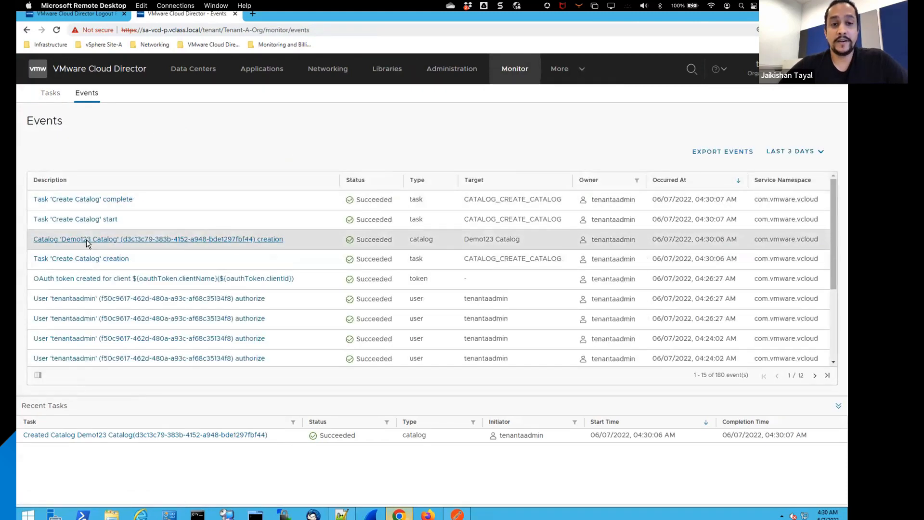
{"action": "left_click", "coordinate": [97, 239]}
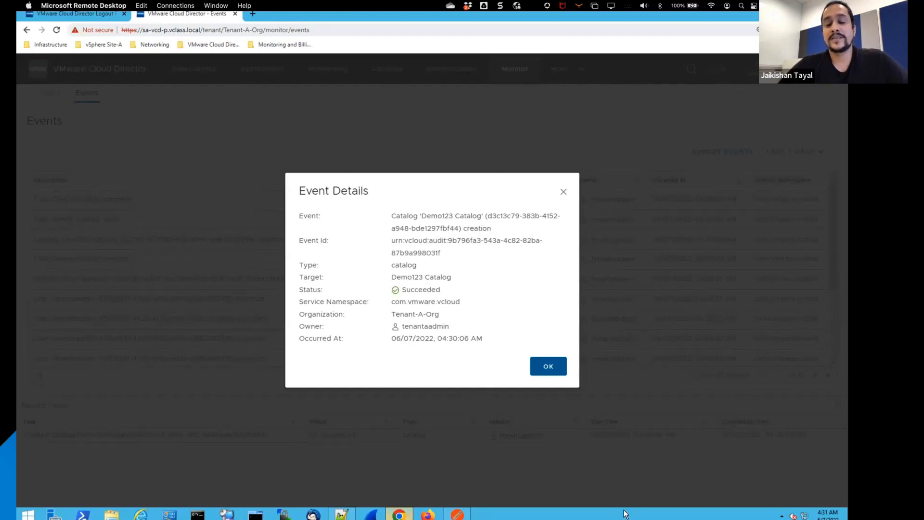
{"action": "left_click", "coordinate": [548, 368]}
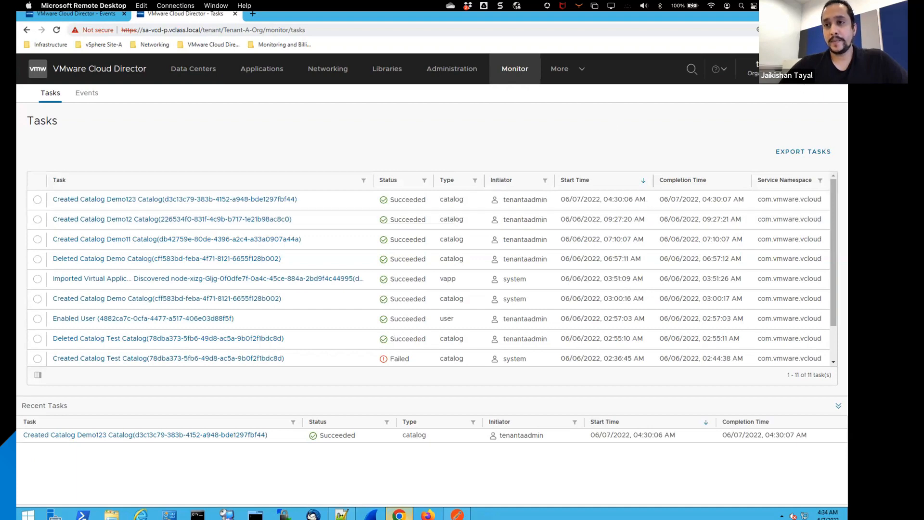
Step: Revoke the access token named Test in the user preferences, with the recent tasks collapsed
{"action": "left_click", "coordinate": [770, 68]}
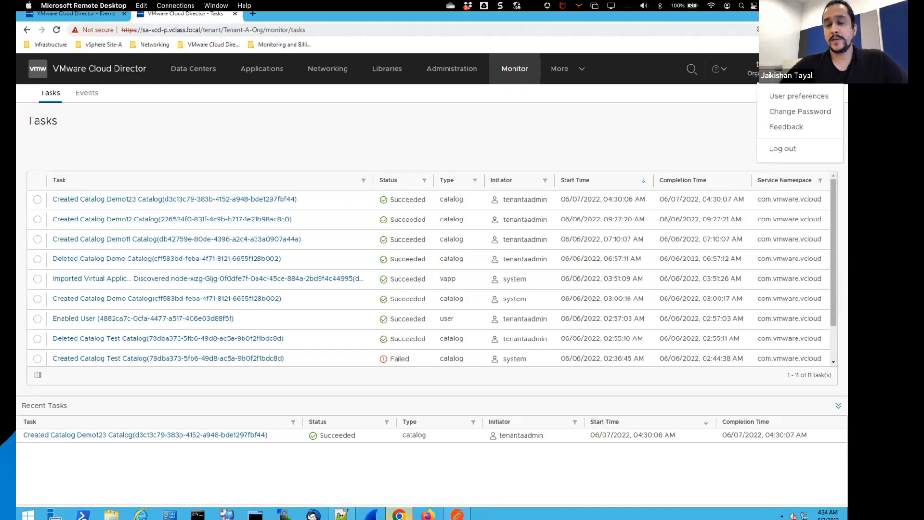
{"action": "left_click", "coordinate": [784, 99]}
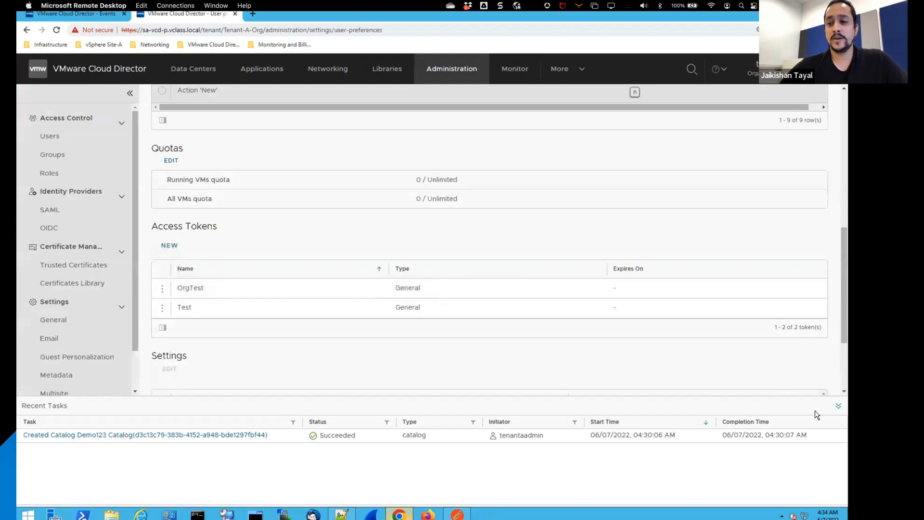
{"action": "left_click", "coordinate": [838, 406]}
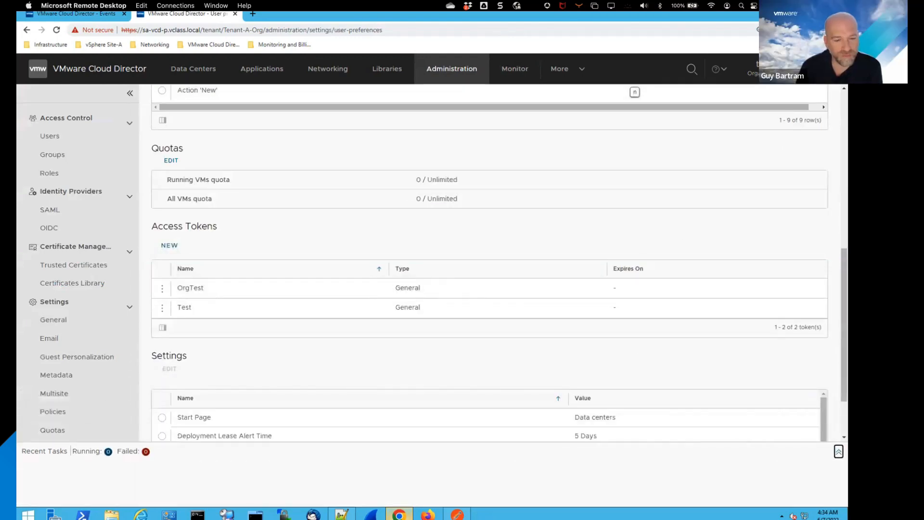
{"action": "left_click", "coordinate": [754, 73]}
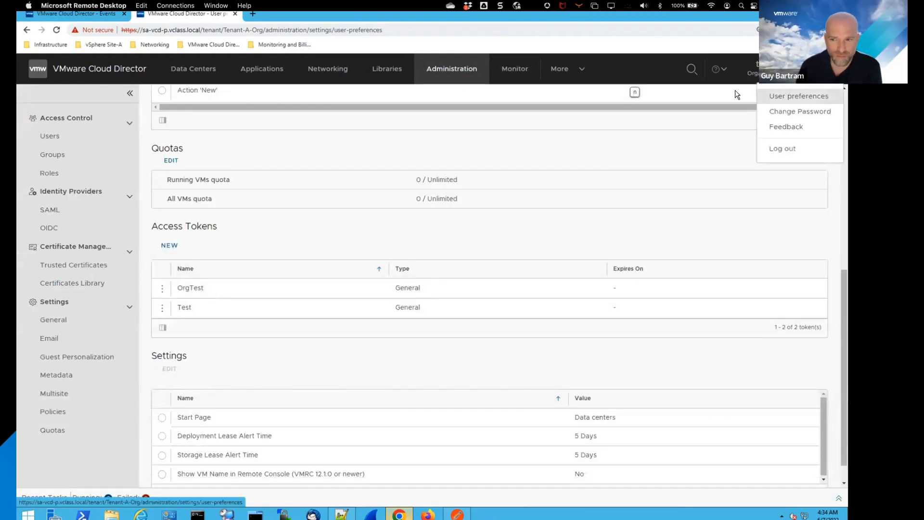
{"action": "left_click", "coordinate": [162, 311]}
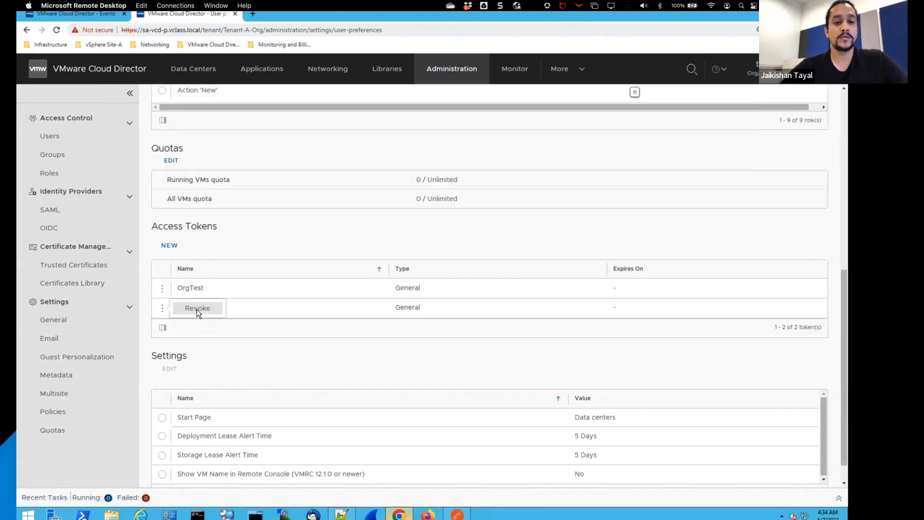
{"action": "left_click", "coordinate": [202, 309]}
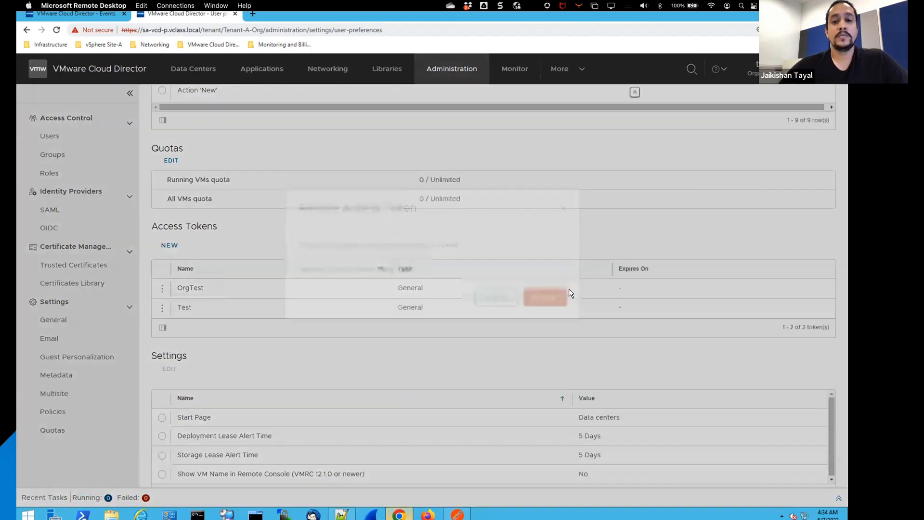
{"action": "left_click", "coordinate": [549, 324]}
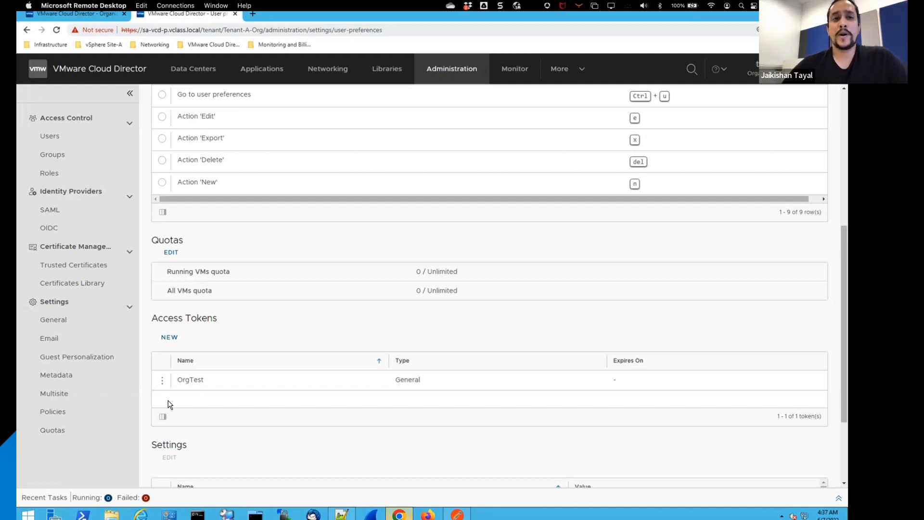
Step: View the access tokens of the user vappauth1 in the organization's user administration
{"action": "left_click", "coordinate": [454, 71]}
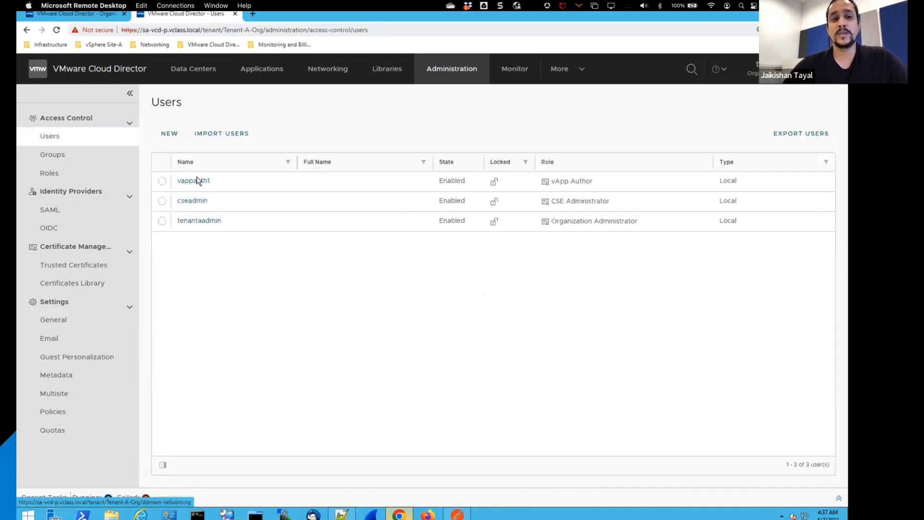
{"action": "left_click", "coordinate": [197, 180]}
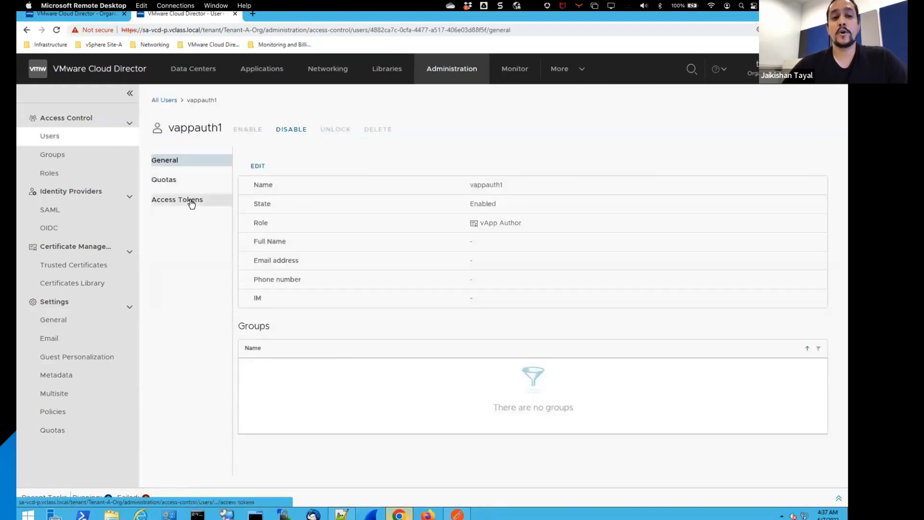
{"action": "left_click", "coordinate": [191, 204]}
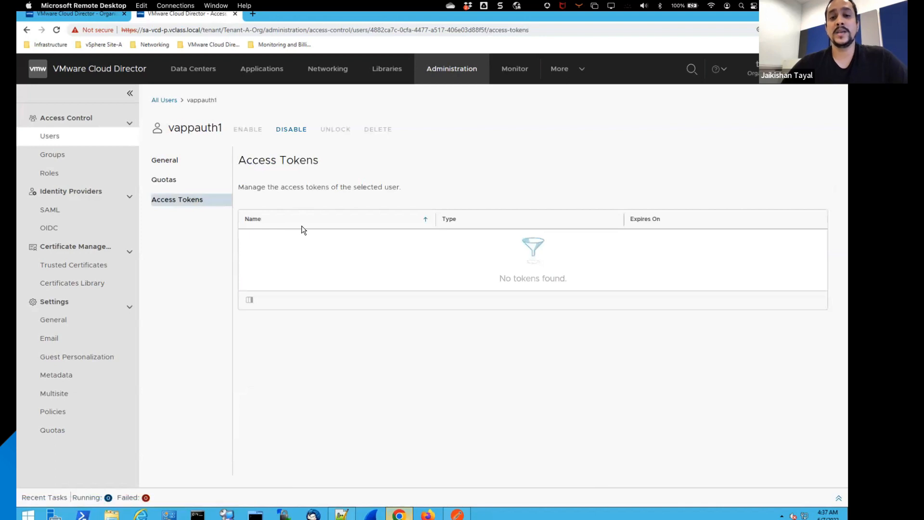